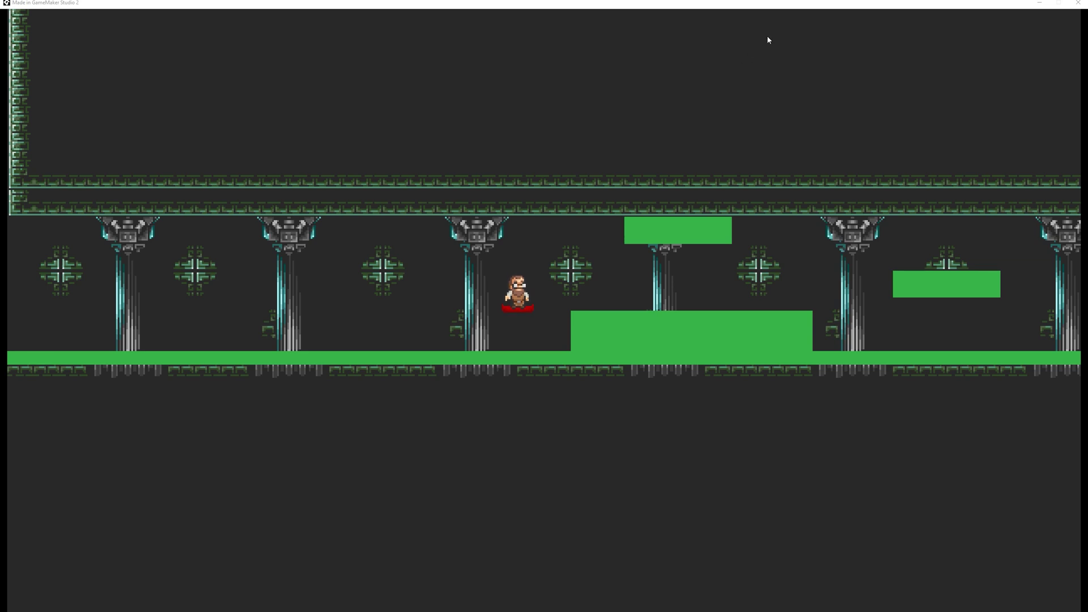
Step: Steer the hovering character around the running game to test its movement above the floor and around the raised green blocks
key("Right")
key("Up")
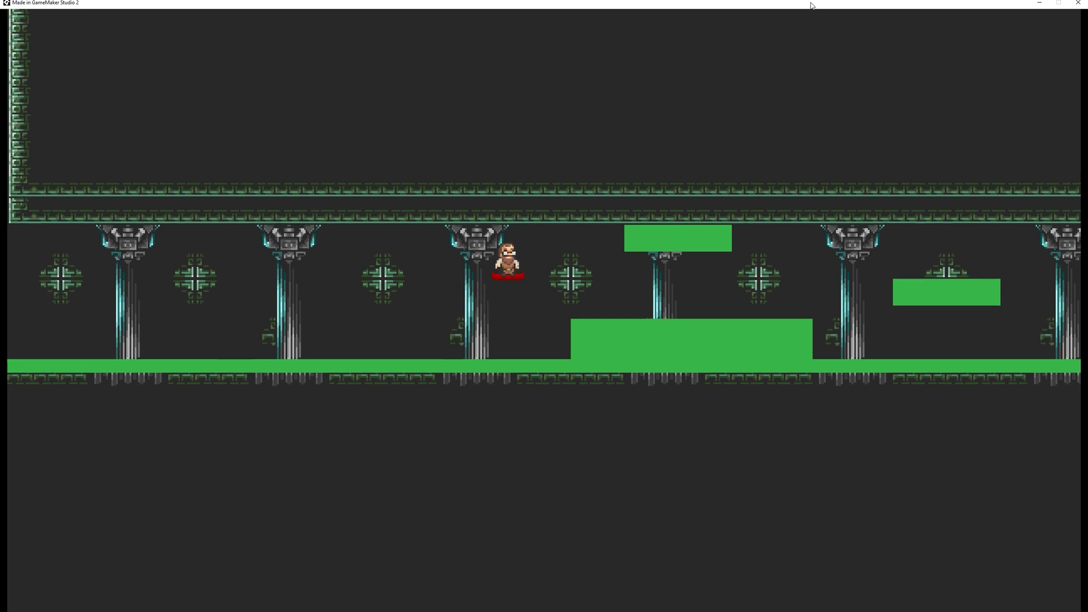
key("Left")
key("Down")
key("Right")
key("Up")
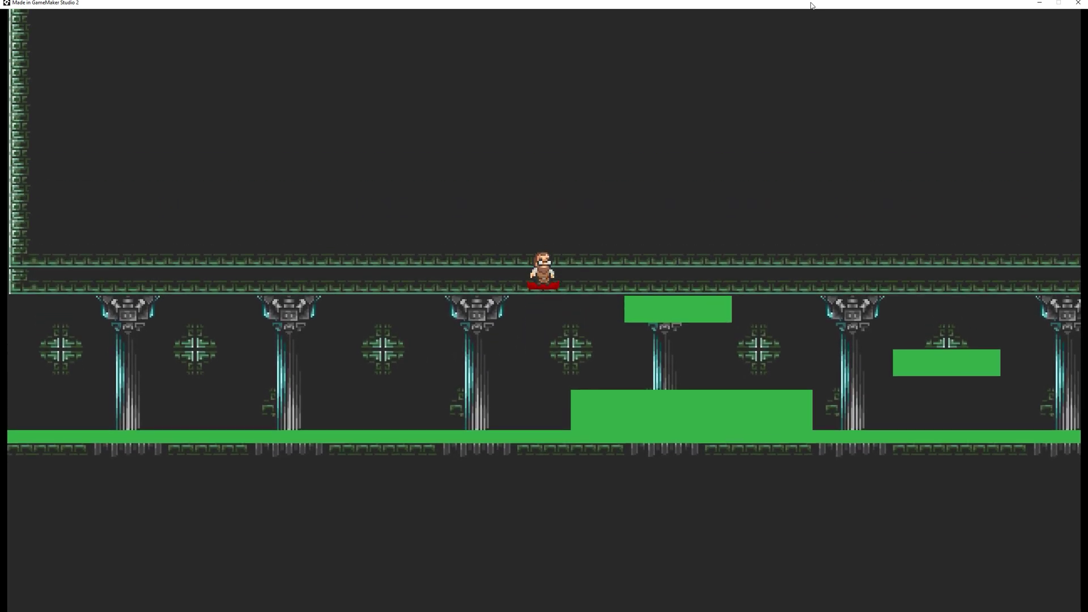
key("Down")
key("Up")
key("Down")
key("Right")
key("Left")
key("Down")
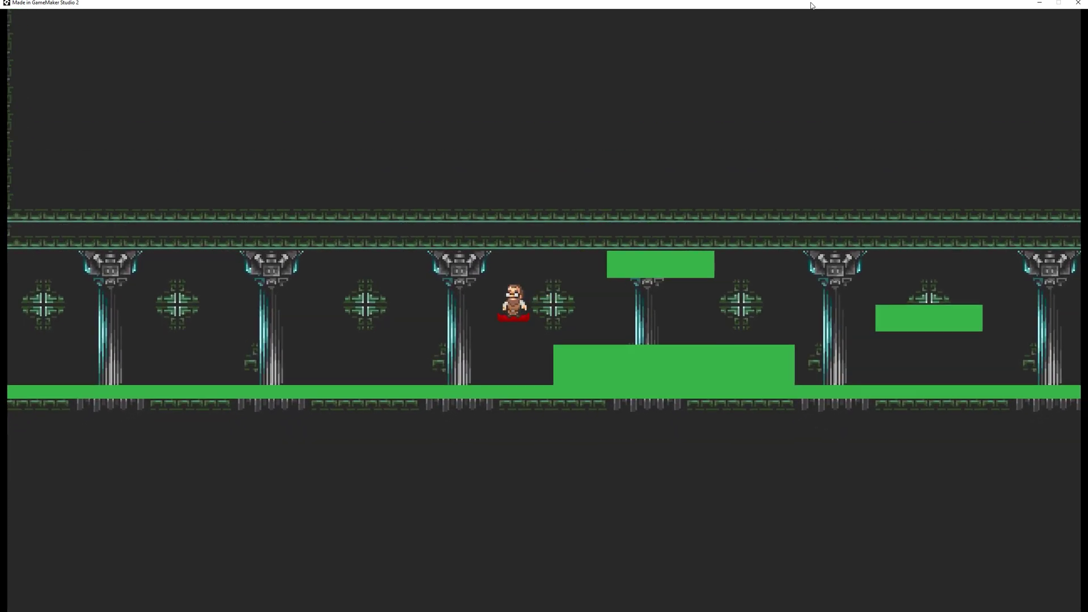
key("Right")
key("Up")
key("Down")
key("Up")
key("Left")
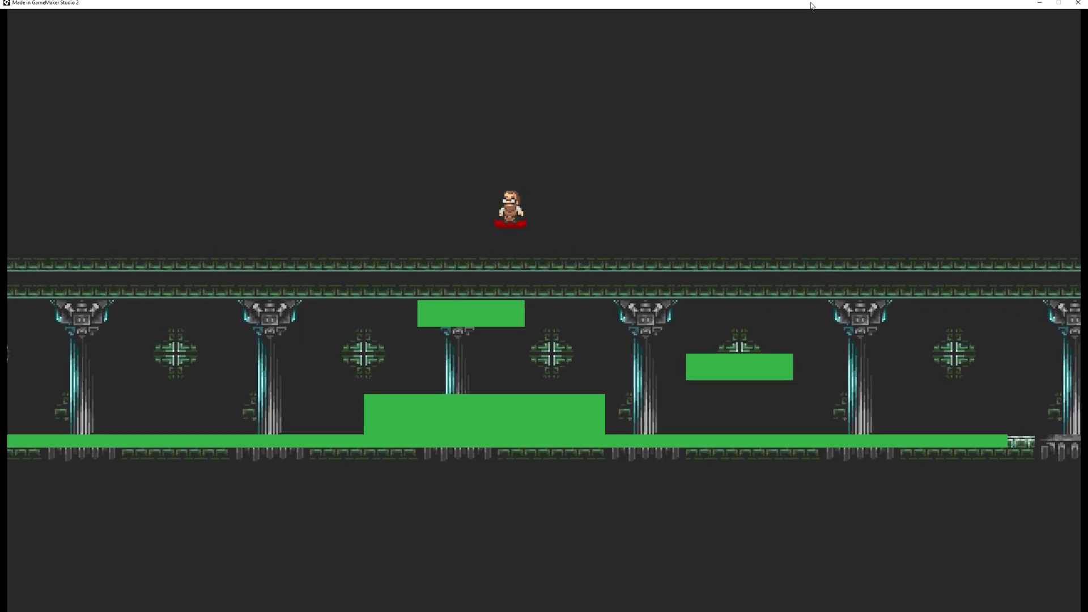
key("Down")
key("Right")
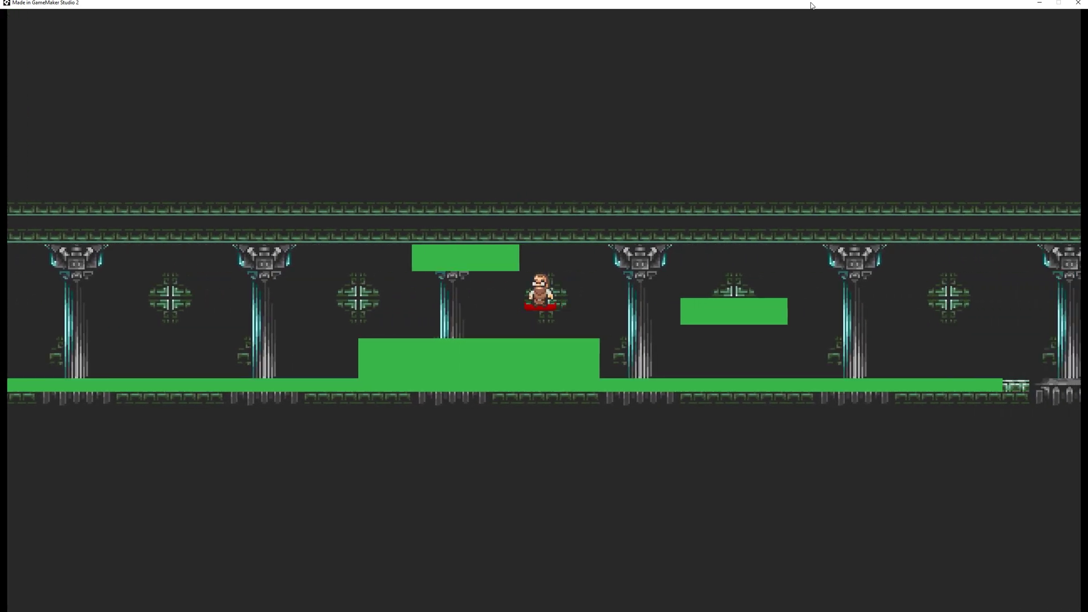
key("Left")
key("Right")
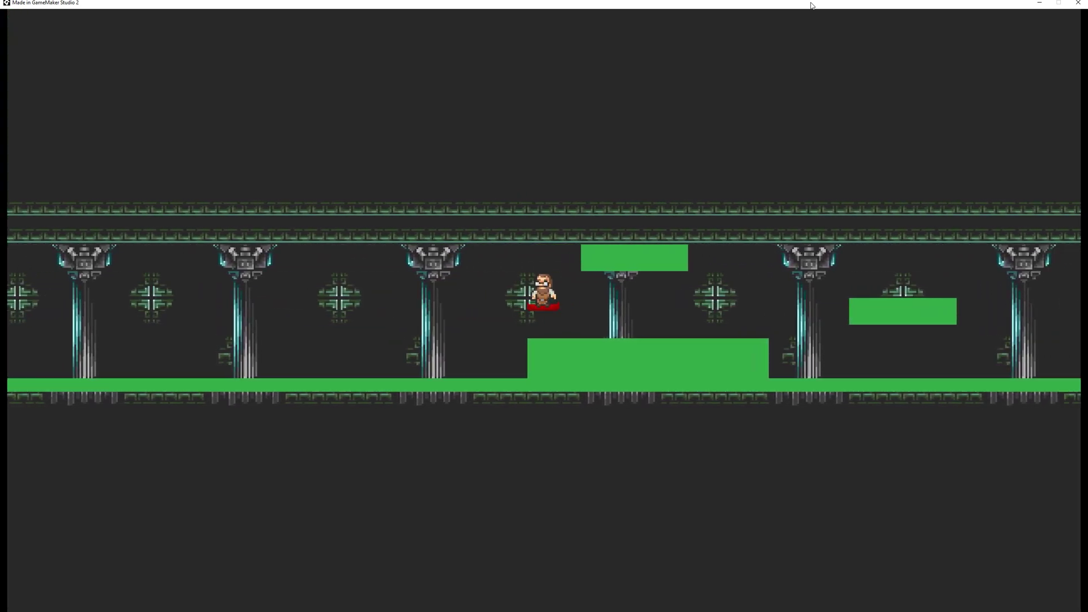
key("Left")
key("Right")
key("Right")
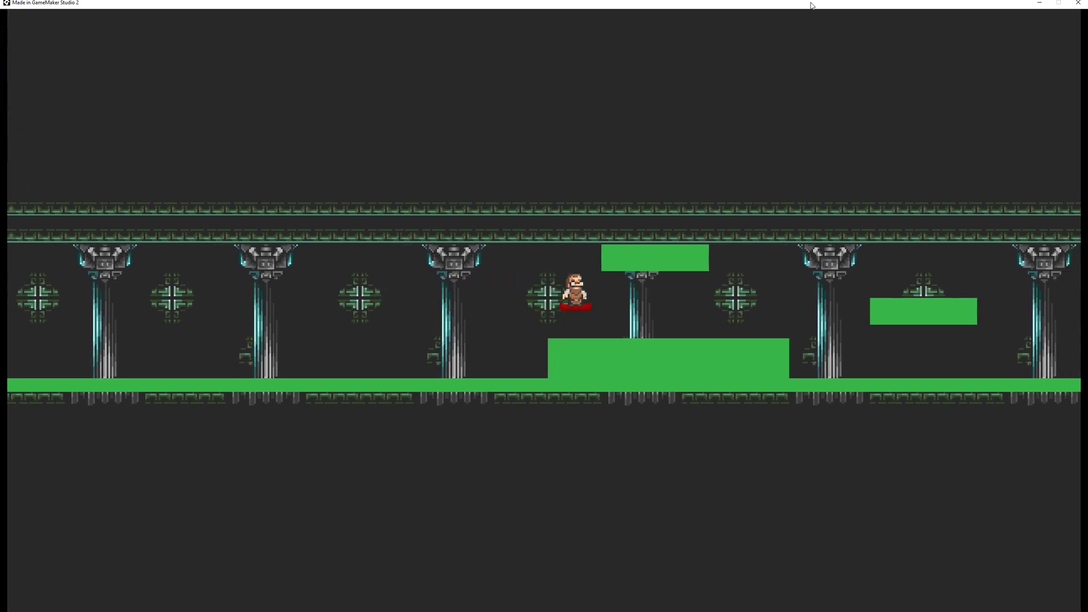
key("Left")
key("Up")
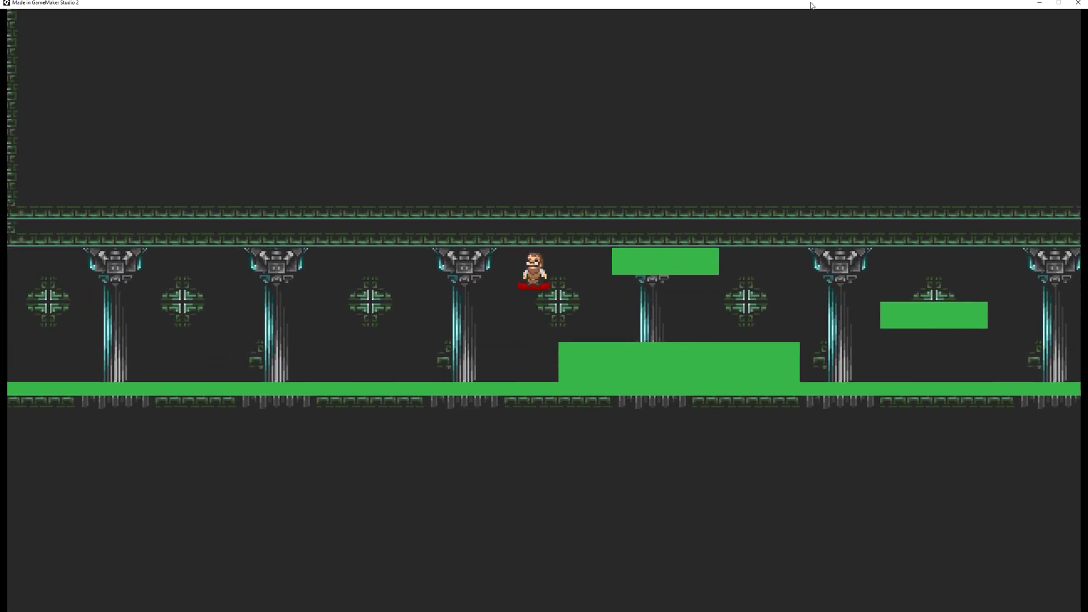
key("Right")
key("Left")
key("Down")
key("Right")
key("Left")
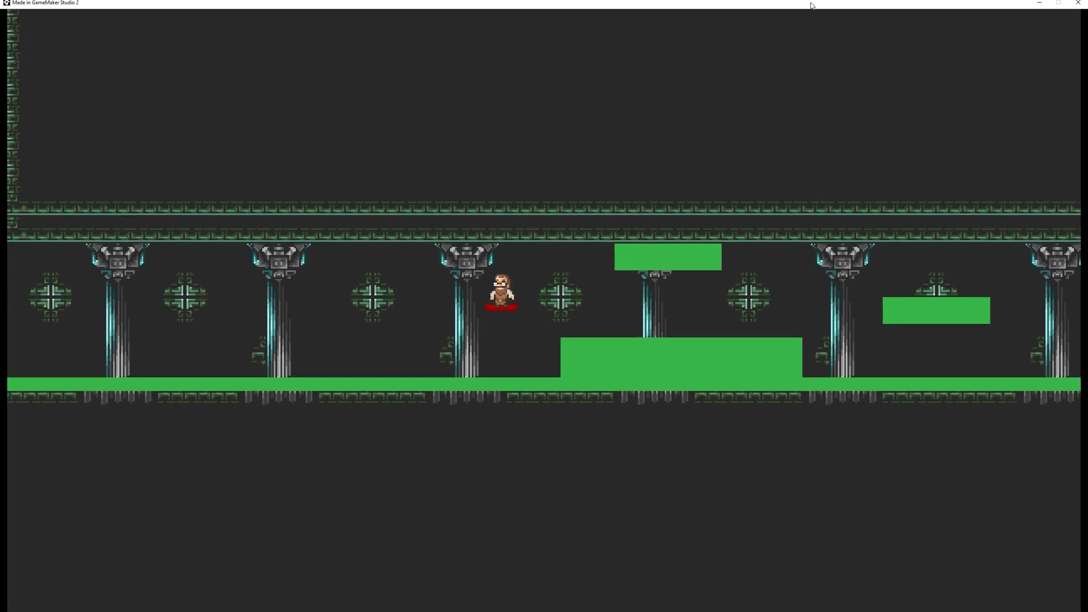
key("Up")
key("Right")
key("Down")
key("Right")
key("Down")
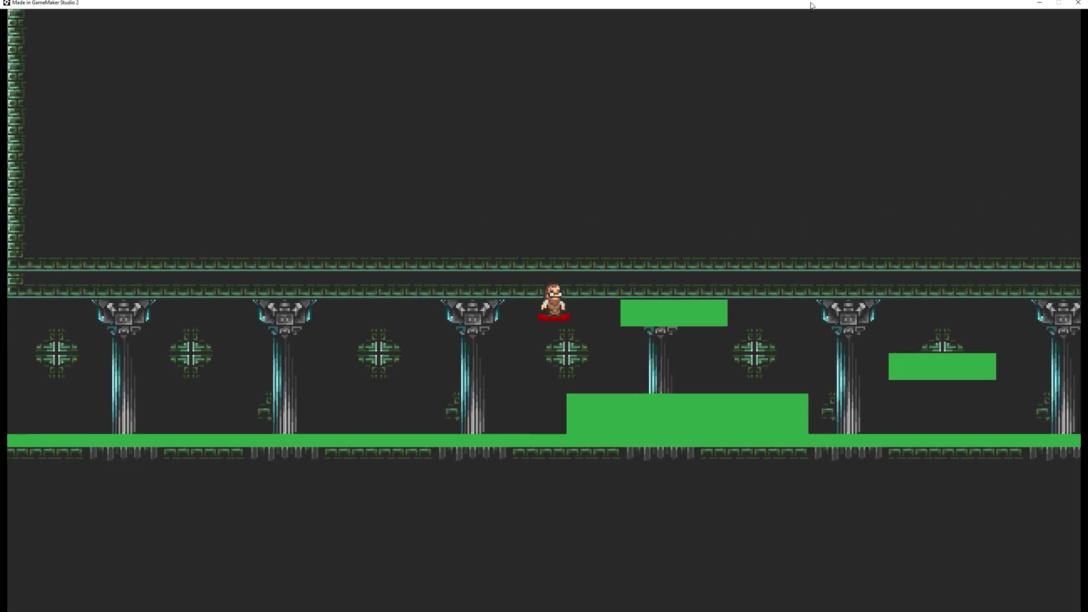
key("Left")
key("Up")
key("Right")
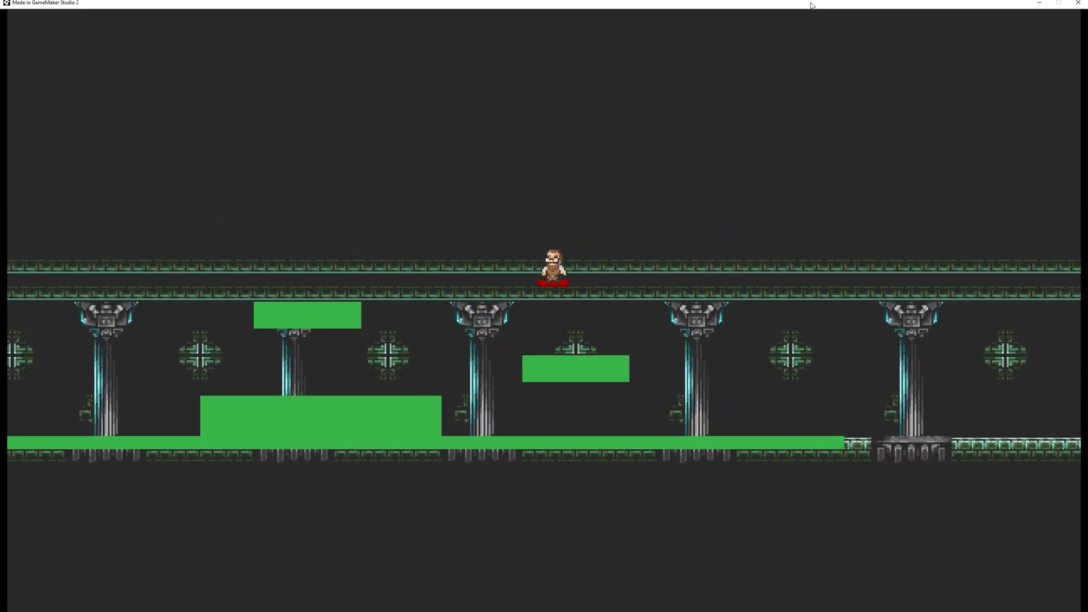
key("Left")
key("Down")
key("Up")
key("Right")
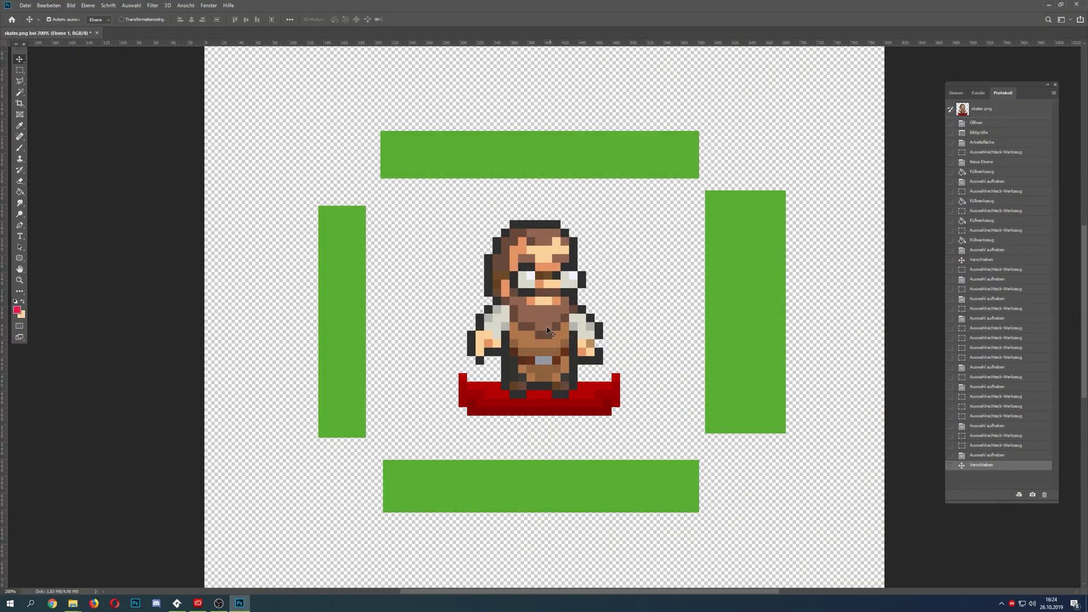
Step: In Photoshop, show the layers of skater.png, outline the character with a rectangular selection on Ebene 1, and deselect it
left_click(956, 93)
left_click(20, 70)
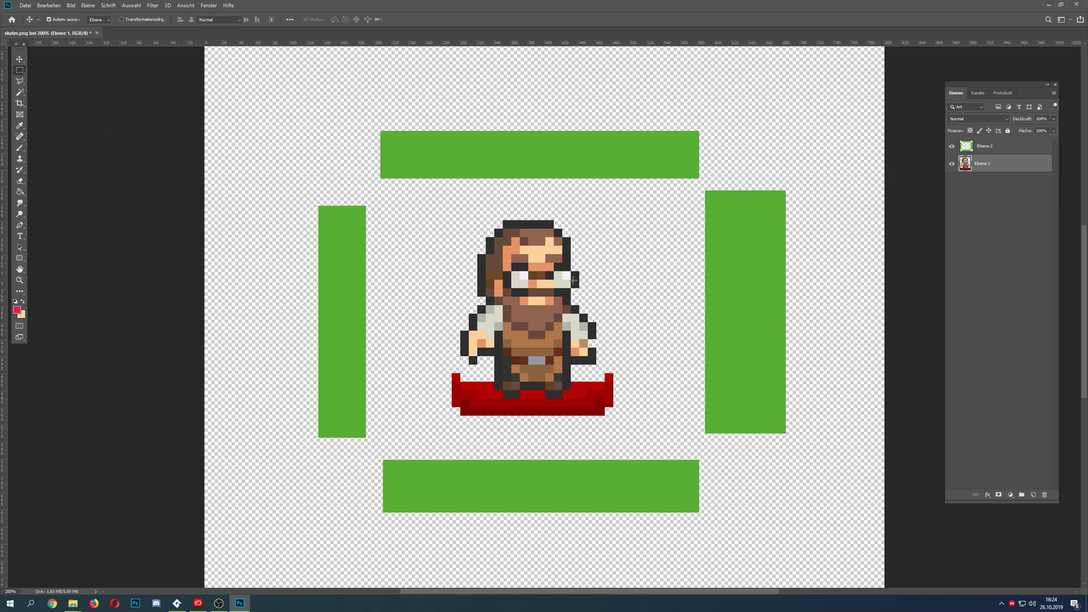
left_click_drag(439, 219, 633, 421)
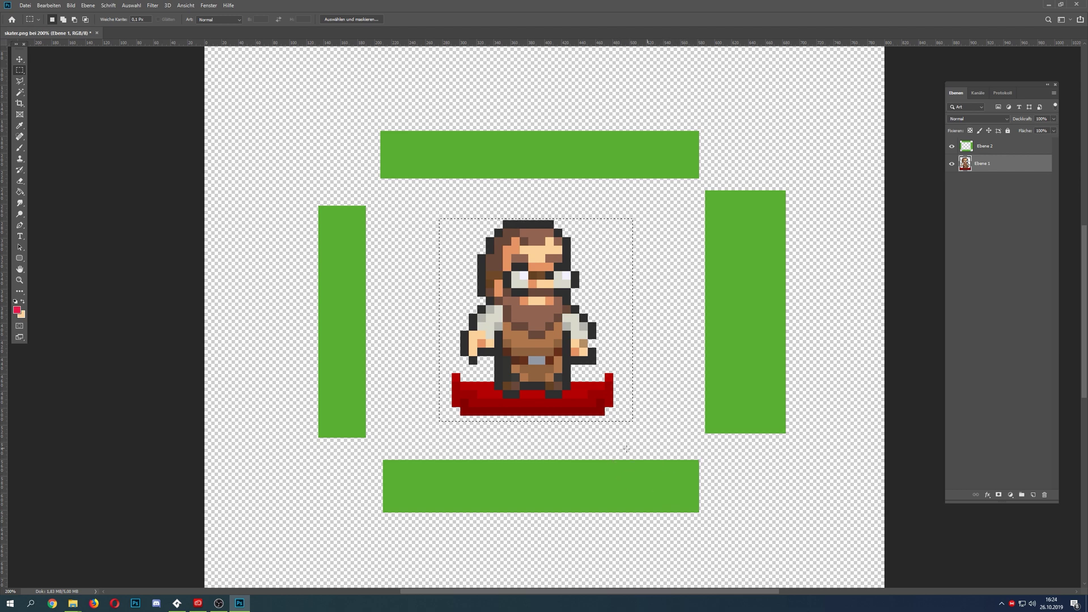
key("ctrl+d")
left_click(19, 59)
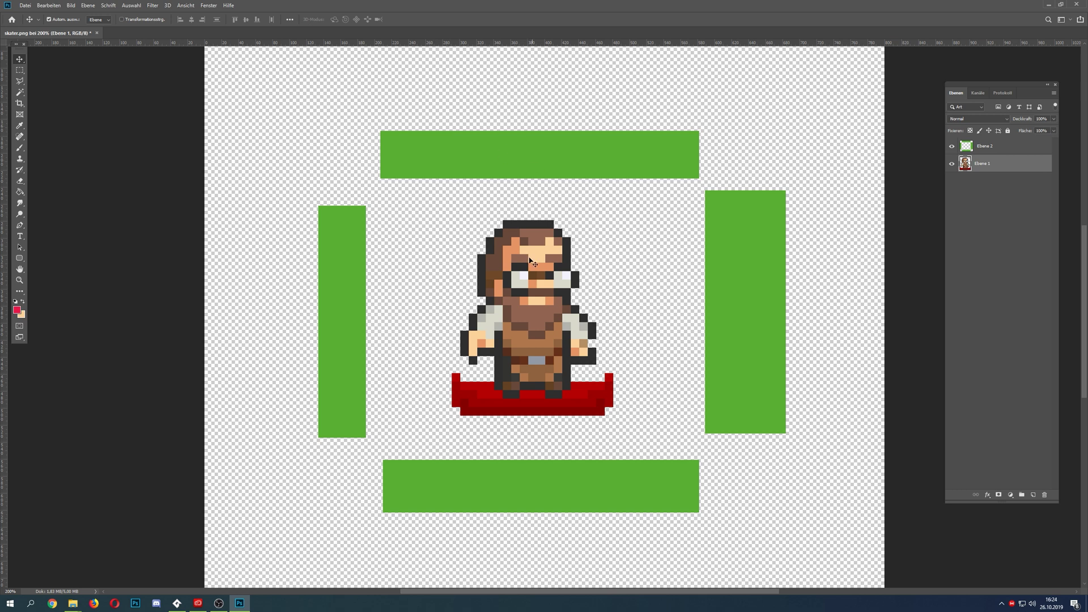
Step: Switch to GameMaker Studio and examine the player and wall instances placed in room0
left_click(178, 601)
left_click_drag(547, 354, 510, 357)
left_click(490, 328)
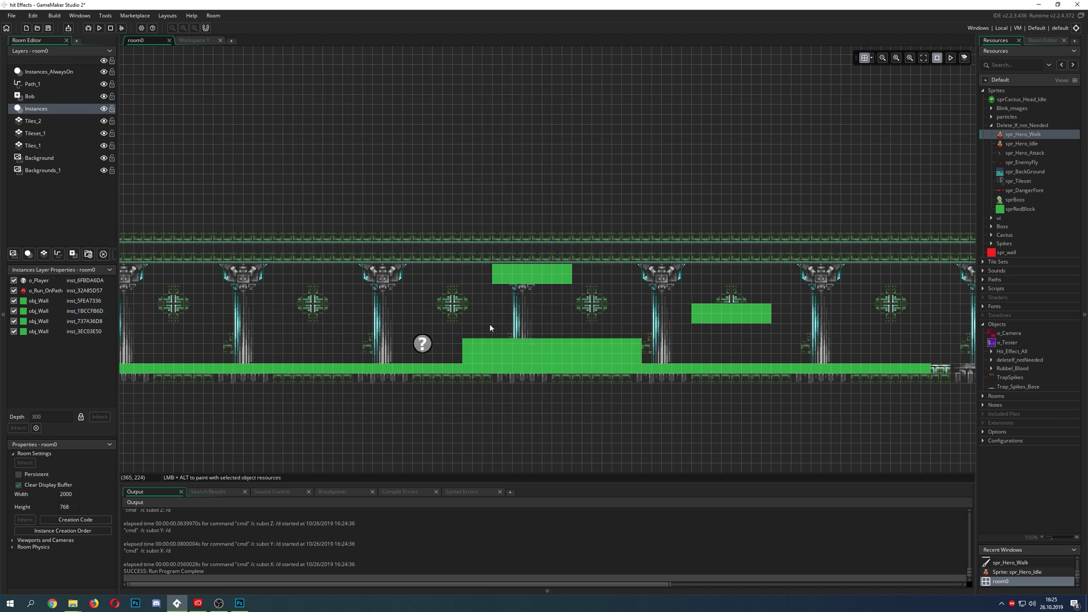
Step: Return to Photoshop and shift the character slightly right between the green blocks
left_click(239, 604)
mouse_move(550, 291)
left_mouse_down()
mouse_move(567, 286)
mouse_move(565, 295)
left_mouse_up()
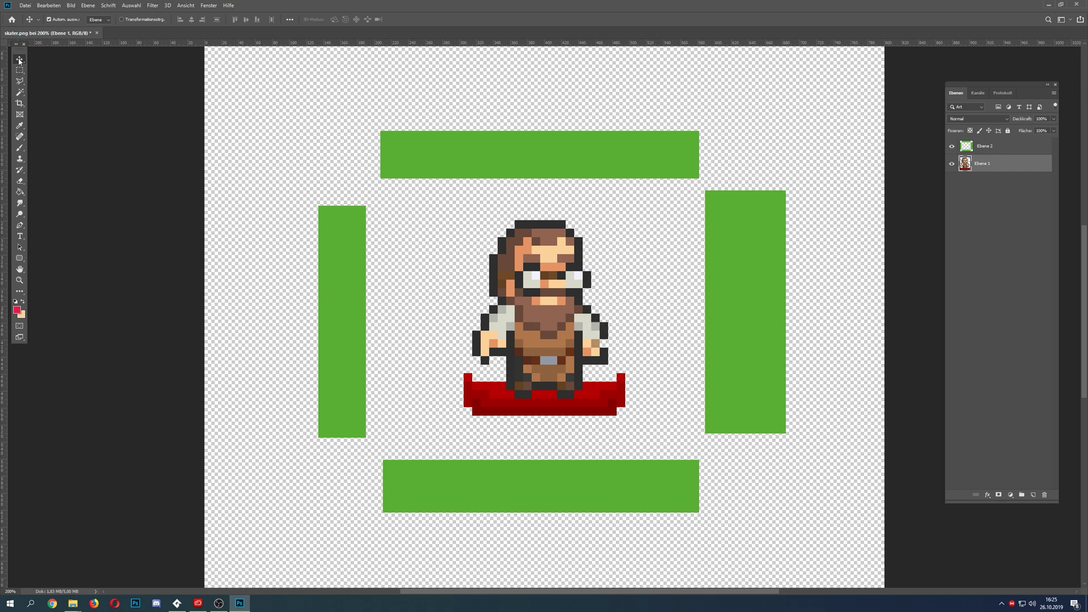
Step: Brush a red crossed-out 2 with a 4 below it beside the right block, and a vertical double arrow labelled 4 under the board
left_click(20, 148)
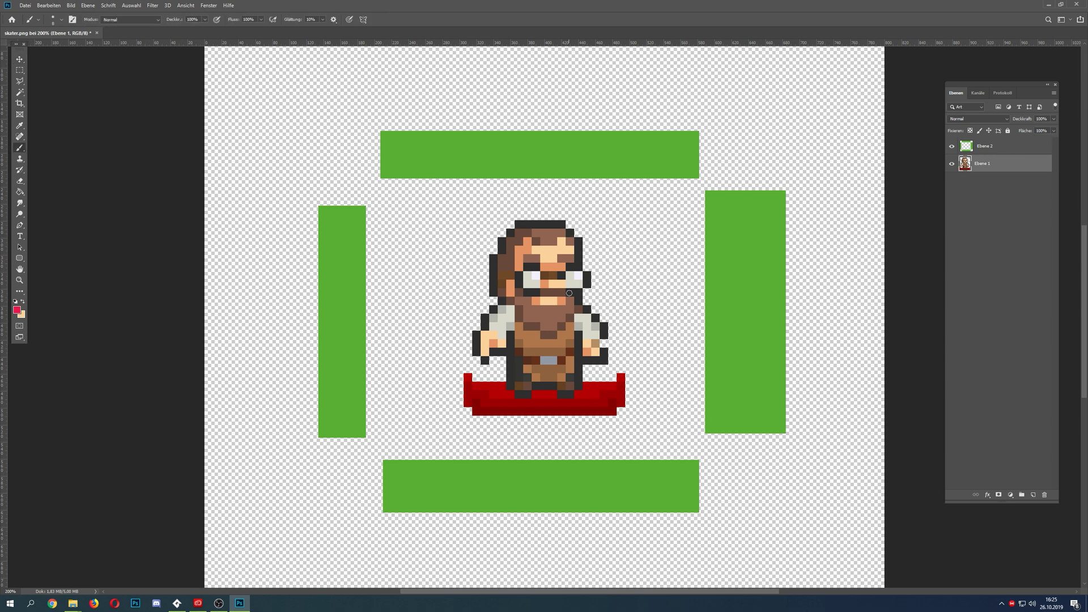
left_click_drag(810, 294, 838, 315)
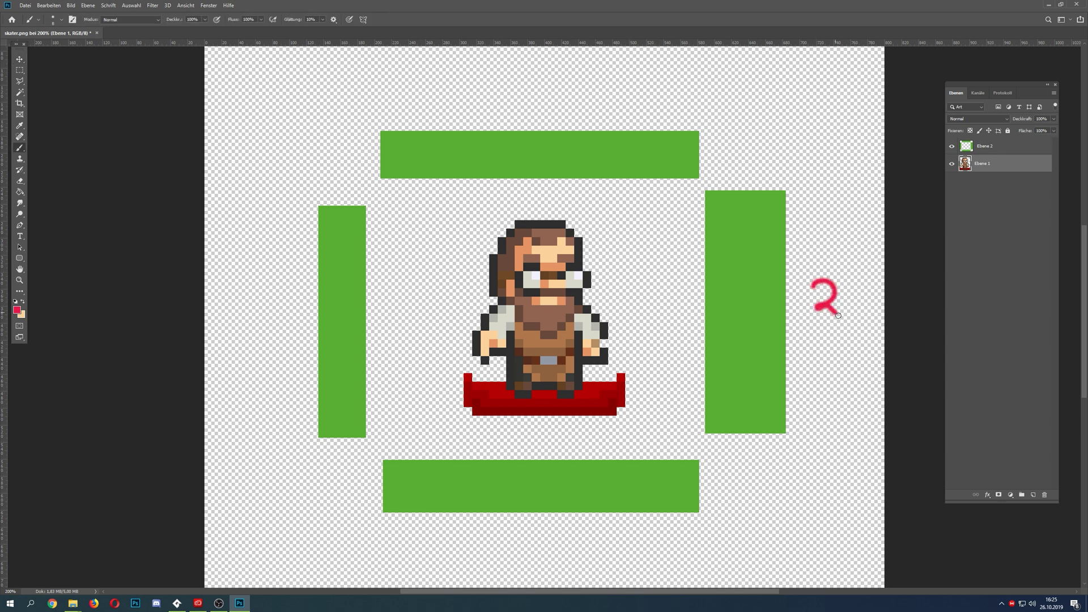
mouse_move(849, 262)
left_mouse_down()
mouse_move(818, 314)
mouse_move(850, 367)
mouse_move(836, 389)
left_mouse_up()
left_click_drag(614, 429, 612, 452)
mouse_move(639, 429)
left_mouse_down()
mouse_move(656, 439)
mouse_move(644, 447)
left_mouse_up()
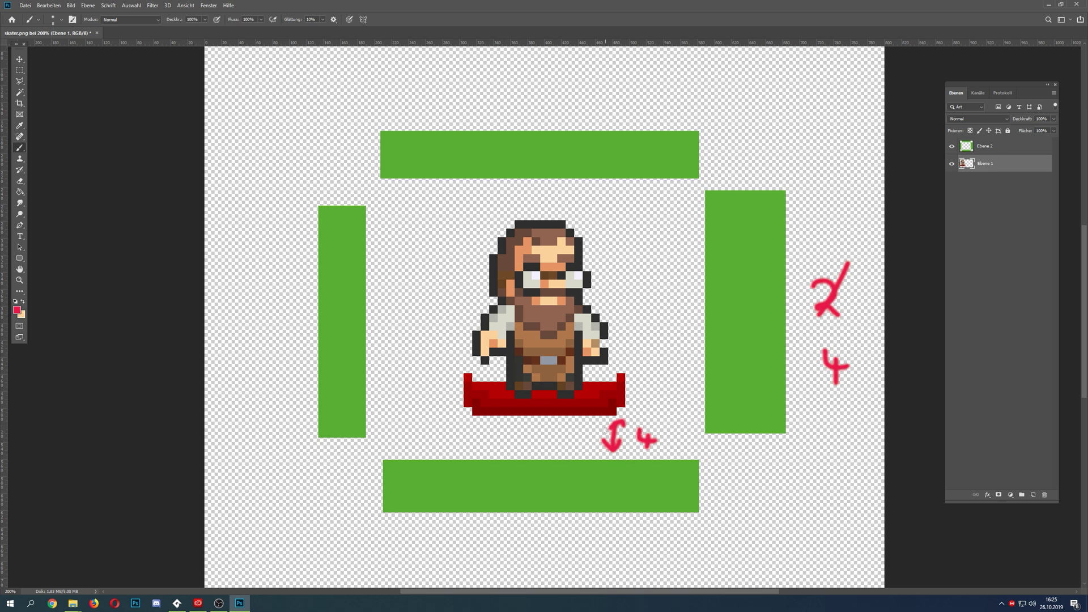
left_click(20, 59)
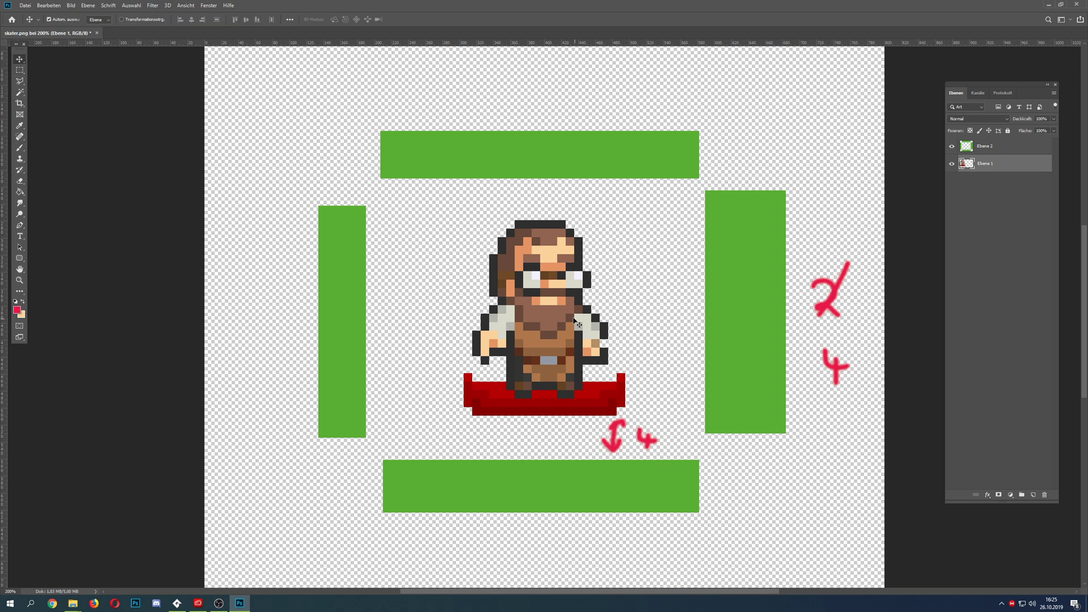
mouse_move(548, 324)
left_mouse_down()
mouse_move(522, 324)
mouse_move(531, 290)
mouse_move(553, 314)
mouse_move(557, 261)
mouse_move(570, 262)
mouse_move(554, 327)
left_mouse_up()
Step: Brush red horizontal double arrows labelled 5 in the gaps between the character and the left and right green blocks
left_click(20, 148)
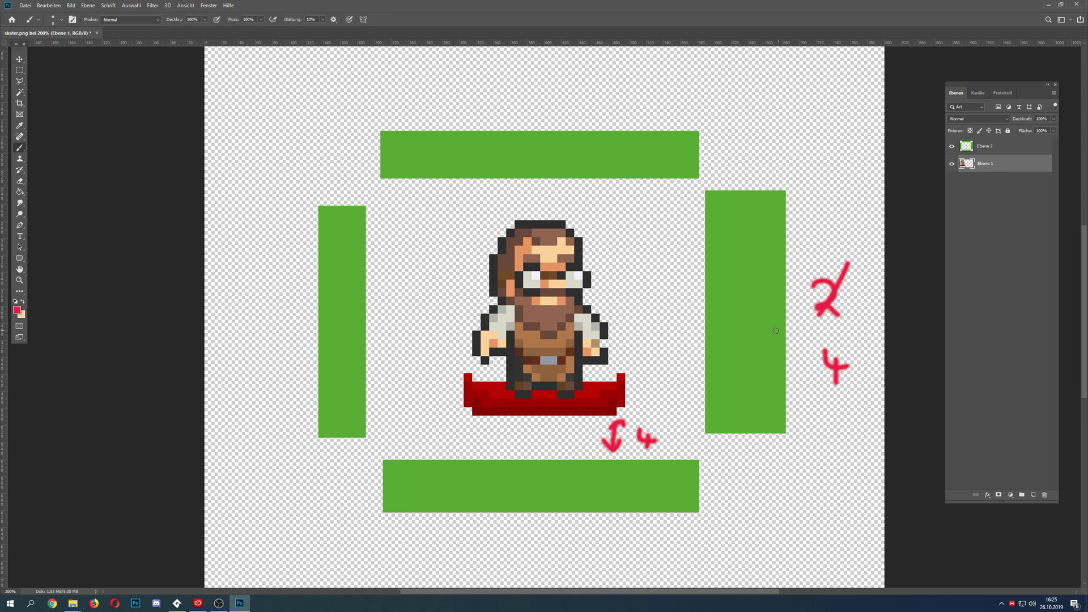
left_click_drag(673, 324, 704, 330)
mouse_move(675, 313)
left_mouse_down()
mouse_move(664, 331)
mouse_move(673, 337)
left_mouse_up()
mouse_move(688, 285)
left_mouse_down()
mouse_move(682, 305)
mouse_move(703, 283)
left_mouse_up()
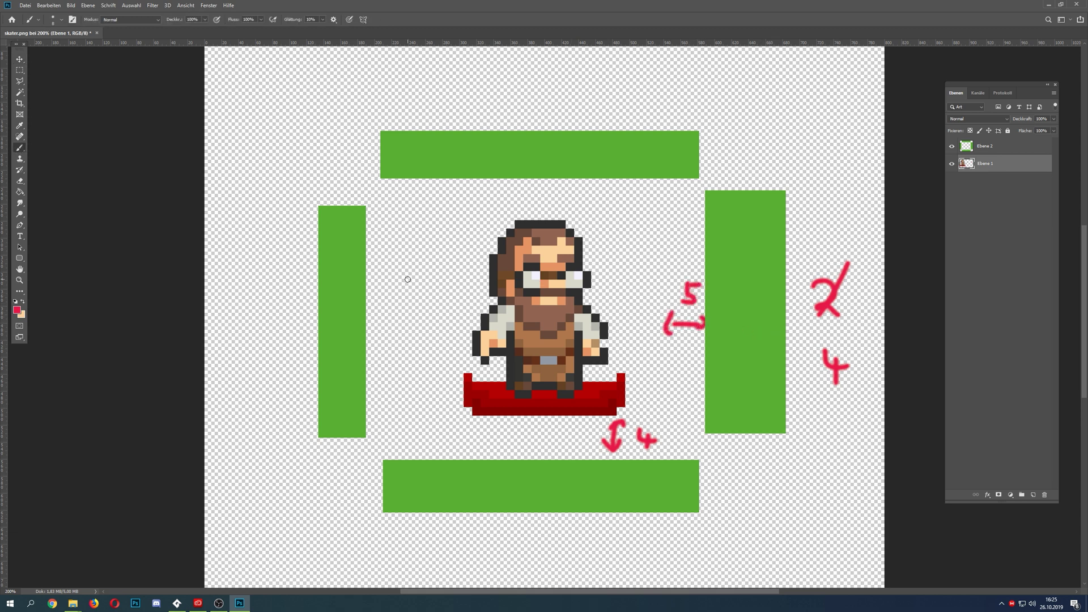
mouse_move(381, 277)
left_mouse_down()
mouse_move(377, 314)
mouse_move(390, 323)
left_mouse_up()
left_click_drag(395, 305, 404, 325)
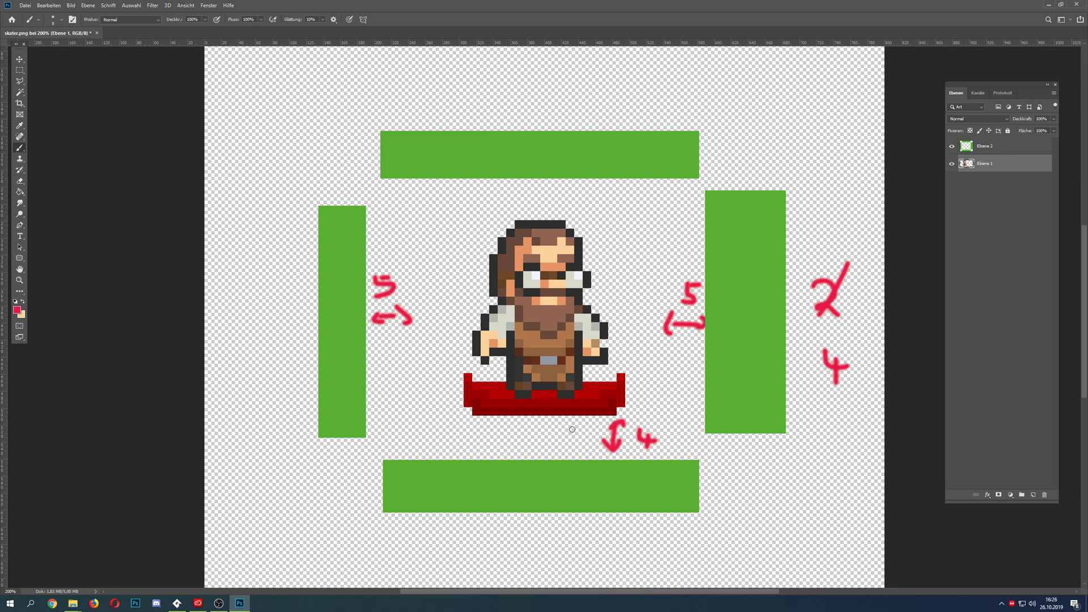
Step: Brush a red vertical double arrow labelled 10 in the gap between the character's head and the upper green block
mouse_move(599, 190)
left_mouse_down()
mouse_move(598, 207)
mouse_move(609, 196)
mouse_move(599, 215)
mouse_move(644, 215)
left_mouse_up()
mouse_move(659, 198)
left_mouse_down()
mouse_move(651, 211)
mouse_move(658, 196)
left_mouse_up()
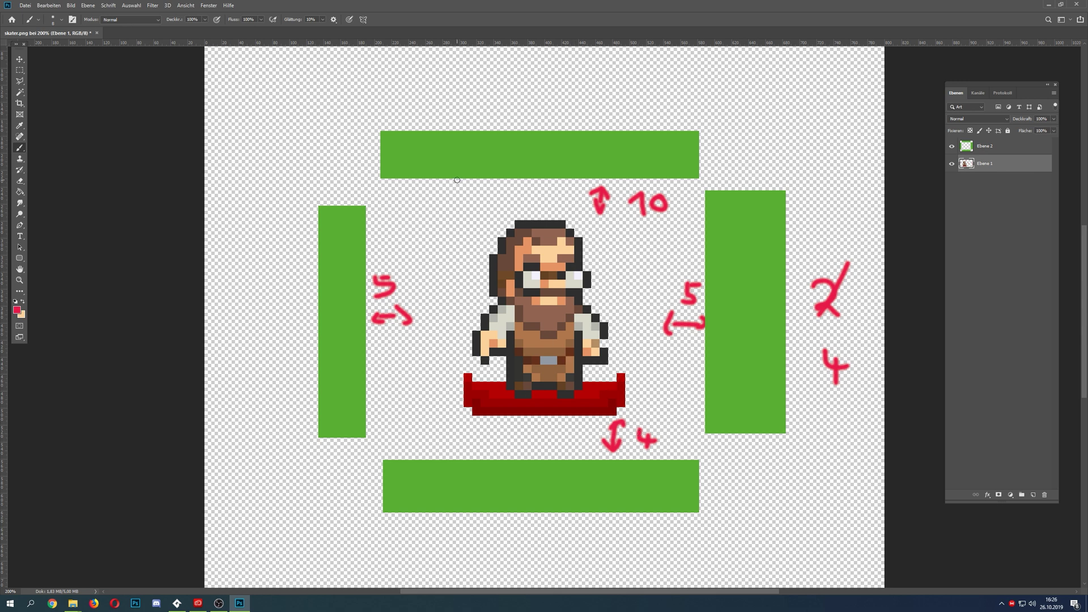
left_click_drag(517, 182, 469, 176)
Step: Switch to GameMaker Studio, bring up o_Player's Step code in Workspace 1, and hide the Output and Room Editor areas
left_click(177, 603)
left_click(192, 40)
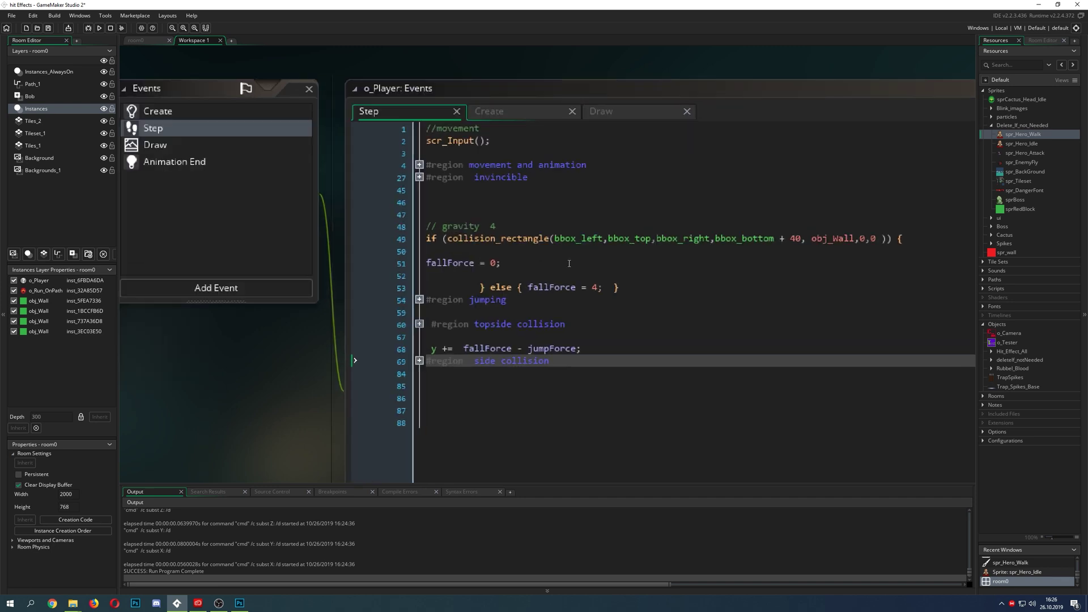
scroll(562, 261, "up", 2, "ctrl")
left_click_drag(277, 486, 277, 575)
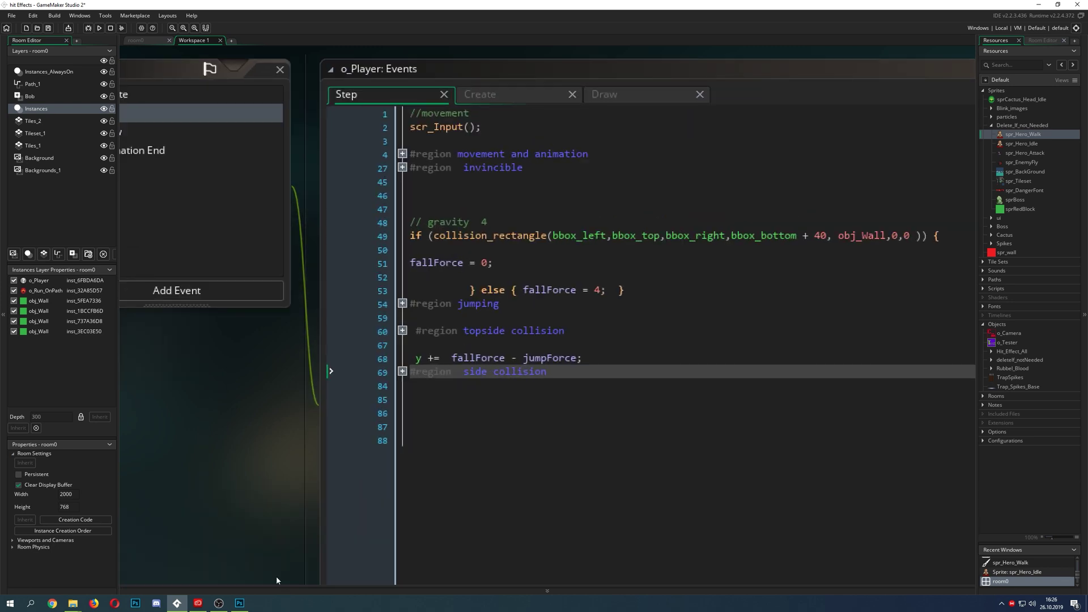
left_click_drag(121, 407, 69, 410)
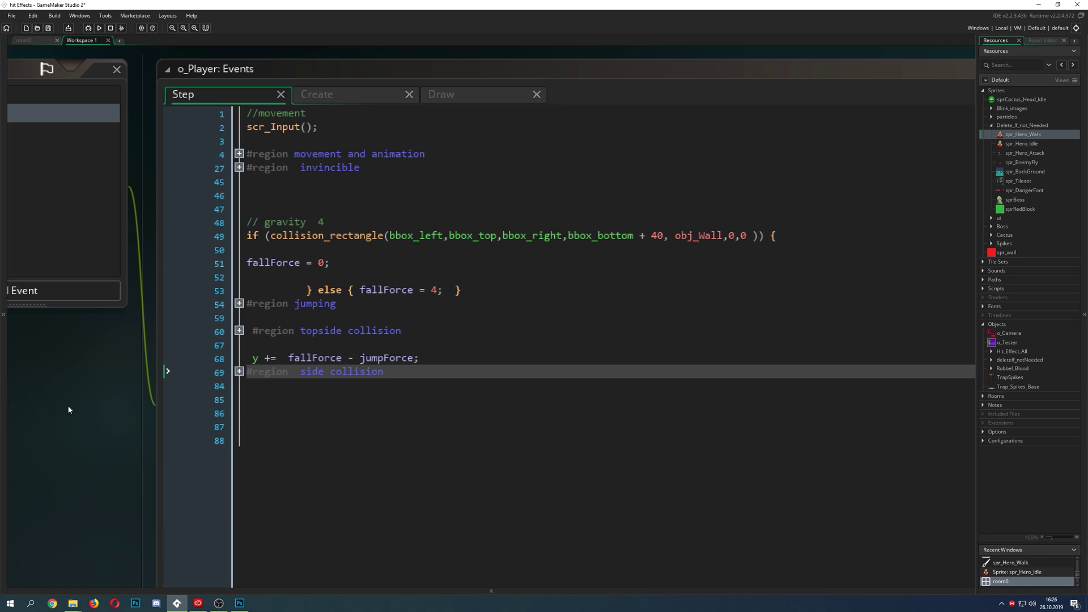
Step: Open the spr_Hero_Walk sprite, examine its collision mask settings and mask preview, and close the sprite
double_click(999, 138)
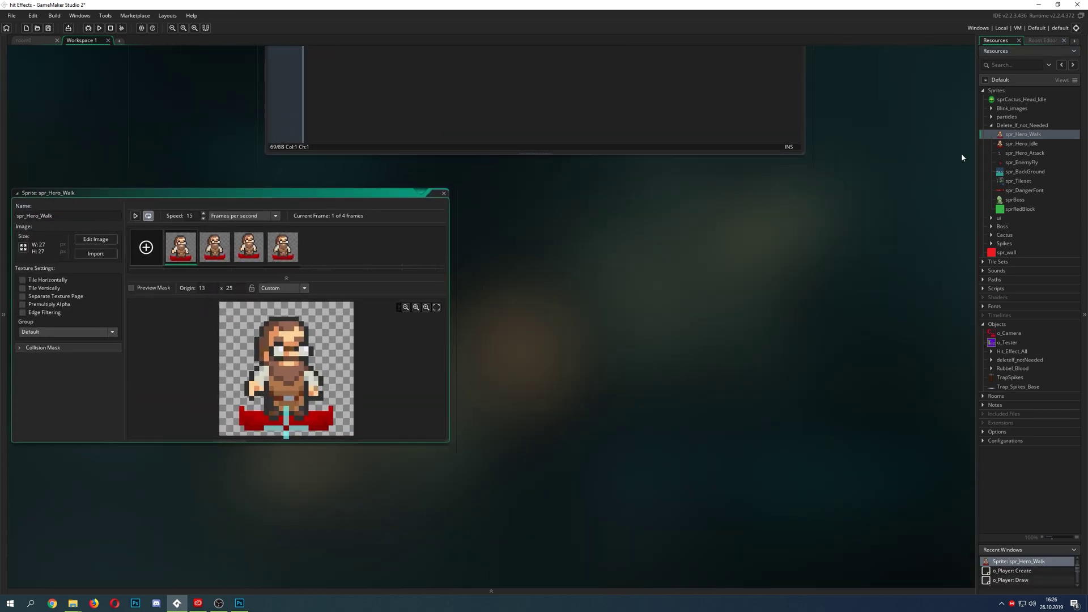
left_click_drag(369, 197, 617, 197)
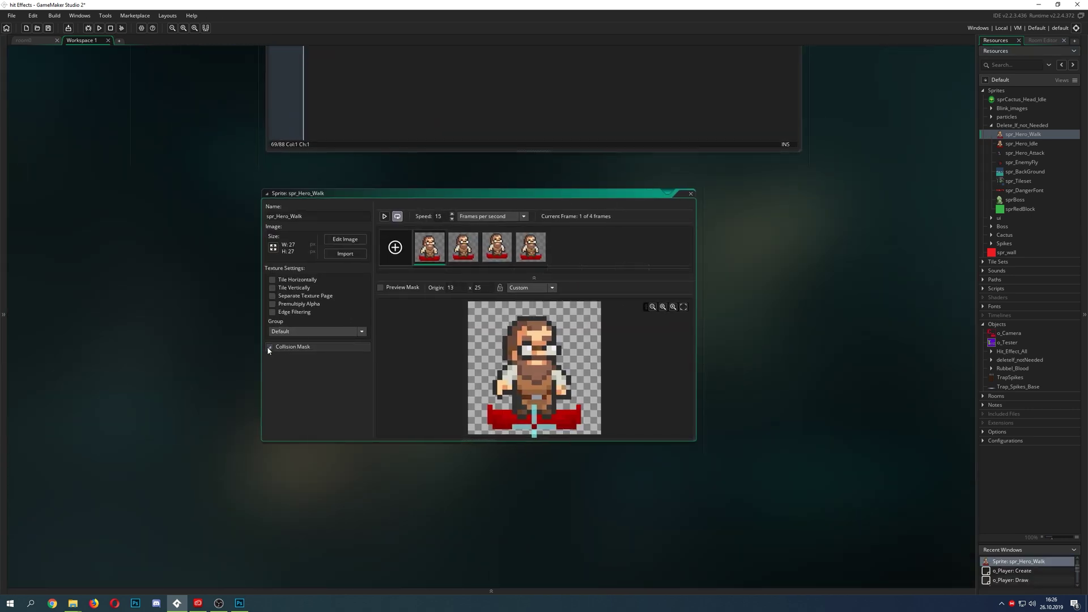
left_click(270, 346)
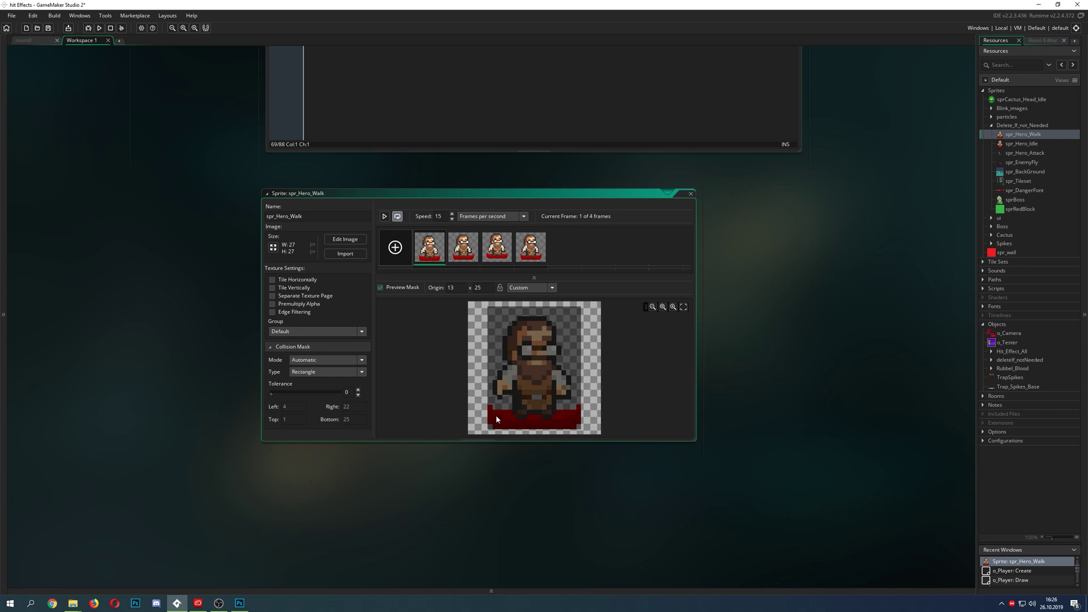
left_click(689, 195)
Step: Examine the bounding-box arguments of the gravity check's collision_rectangle call on line 49 of o_Player's Step code
scroll(366, 407, "up", 6)
scroll(268, 411, "up", 4, "ctrl")
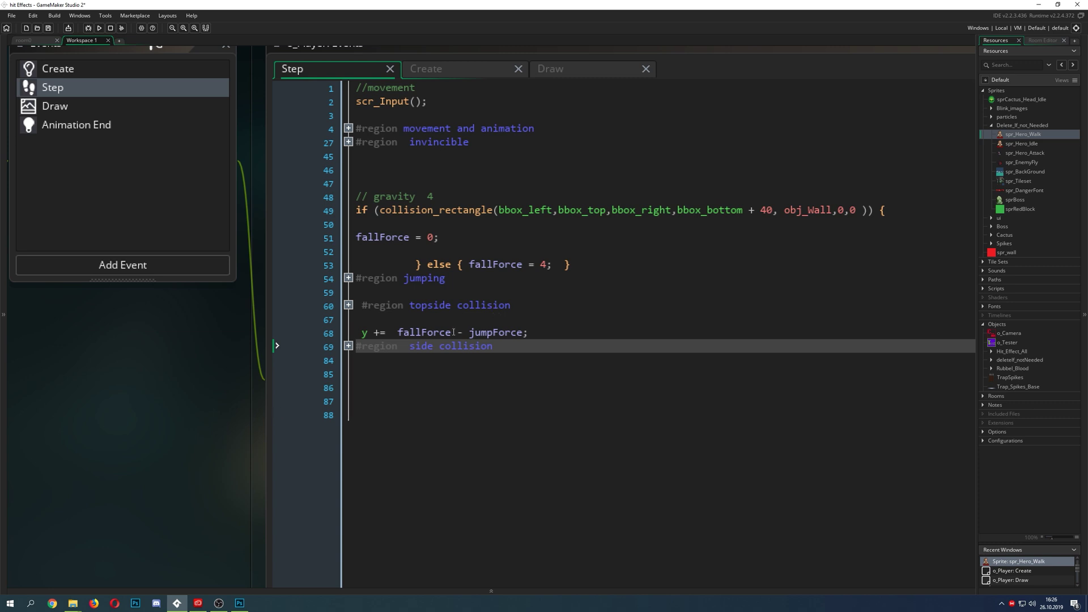
scroll(278, 414, "right", 3)
double_click(423, 212)
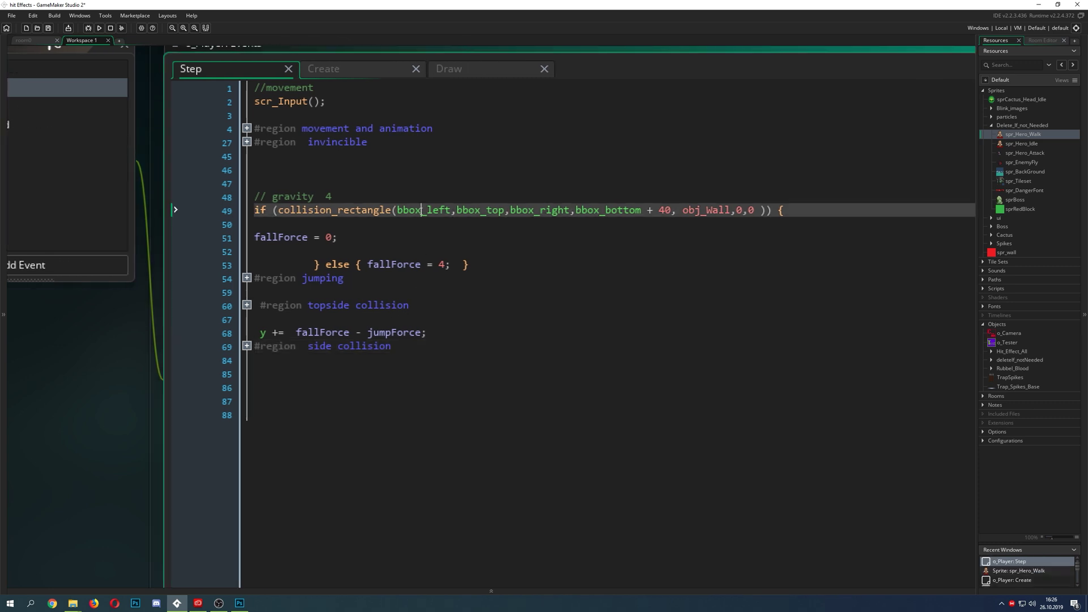
left_click_drag(642, 210, 452, 210)
left_click(418, 210)
left_click_drag(465, 209, 397, 210)
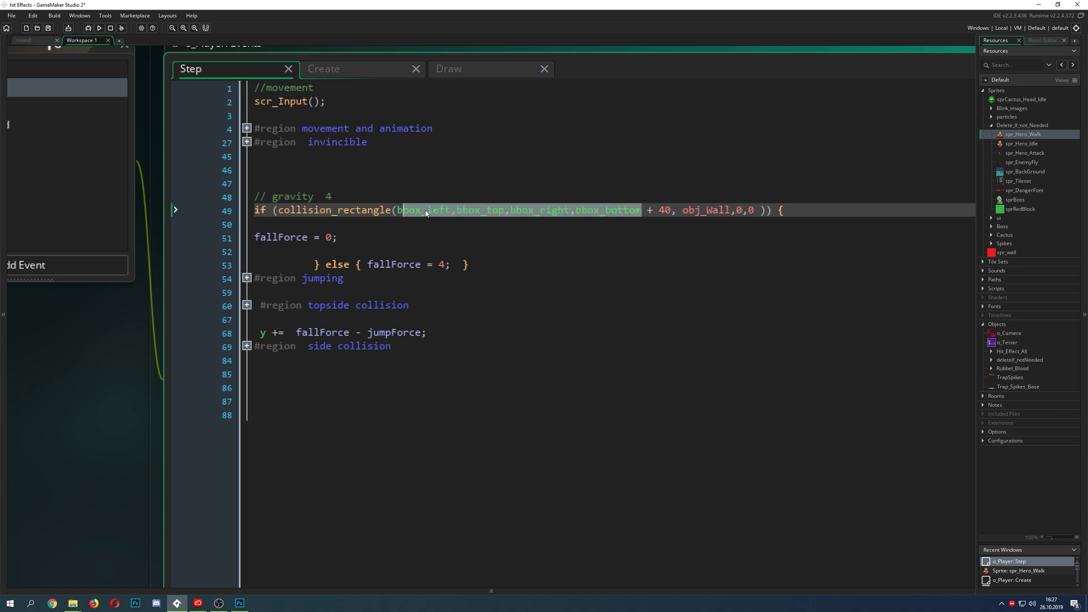
left_click(487, 210)
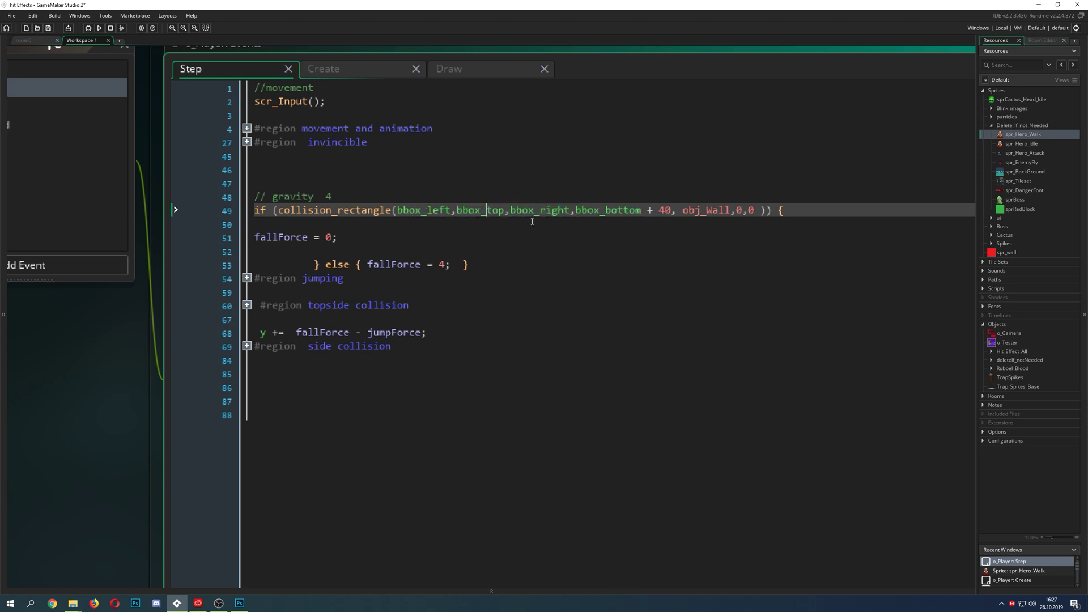
Step: Set the offset added to bbox_bottom in the line 49 gravity check to 20 and save the project
double_click(668, 210)
left_click(626, 209)
left_click_drag(672, 210, 659, 210)
type("20")
key("ctrl+s")
left_click(787, 210)
Step: Examine the fallForce assignments in the gravity if/else block and the line 68 formula that adds fallForce minus jumpForce to y
double_click(291, 238)
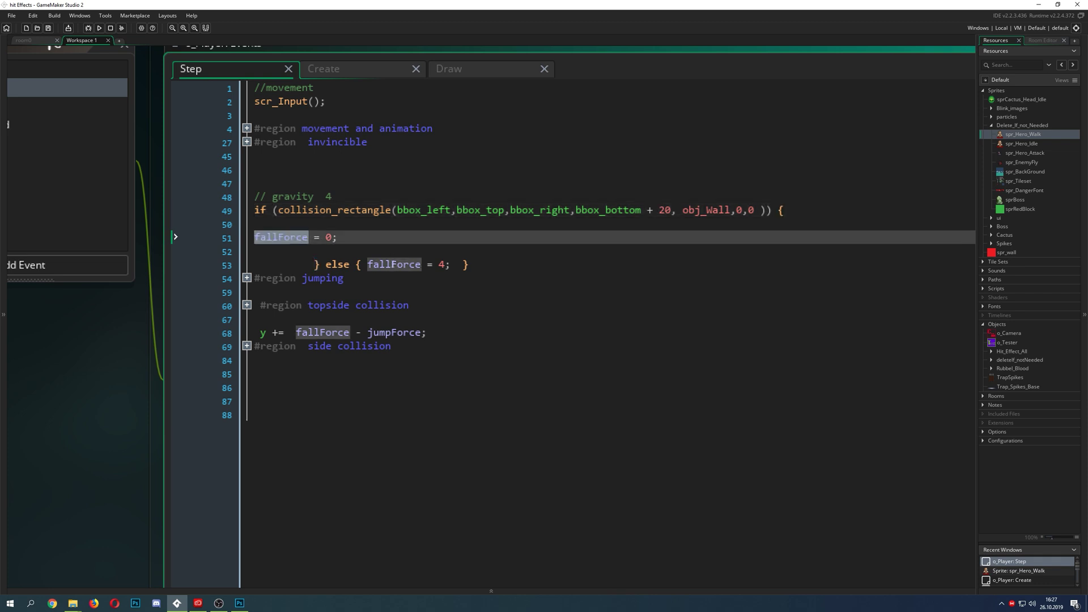
left_click(394, 265)
double_click(350, 264)
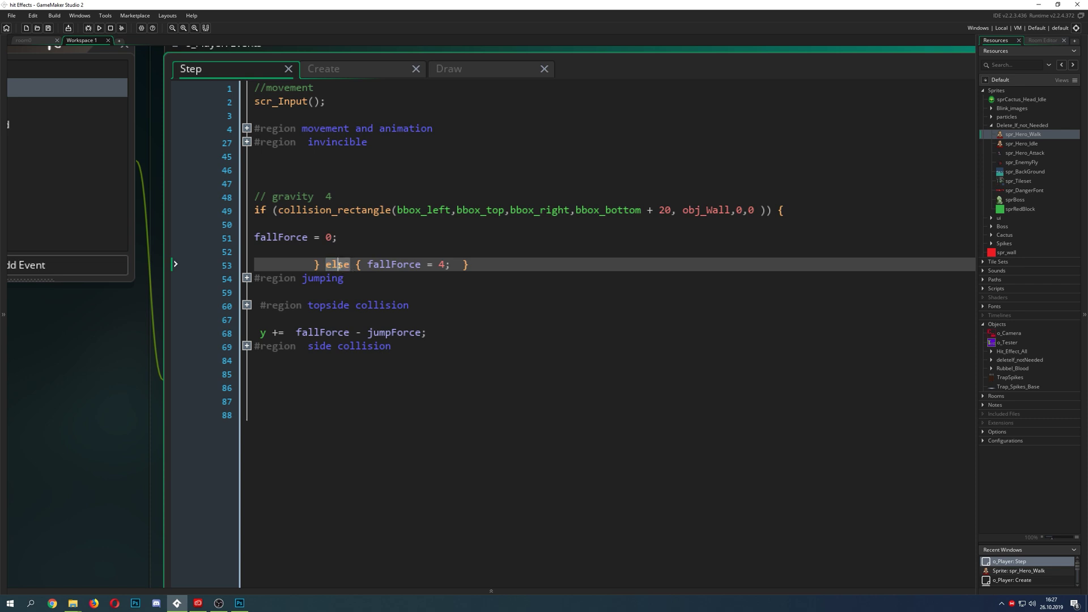
double_click(381, 265)
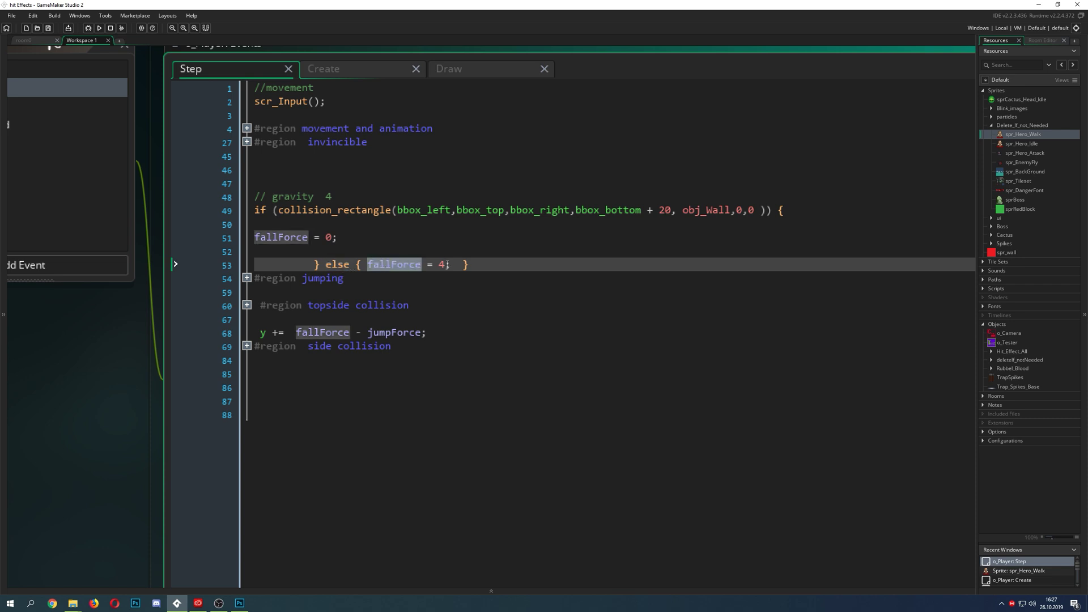
left_click(447, 264)
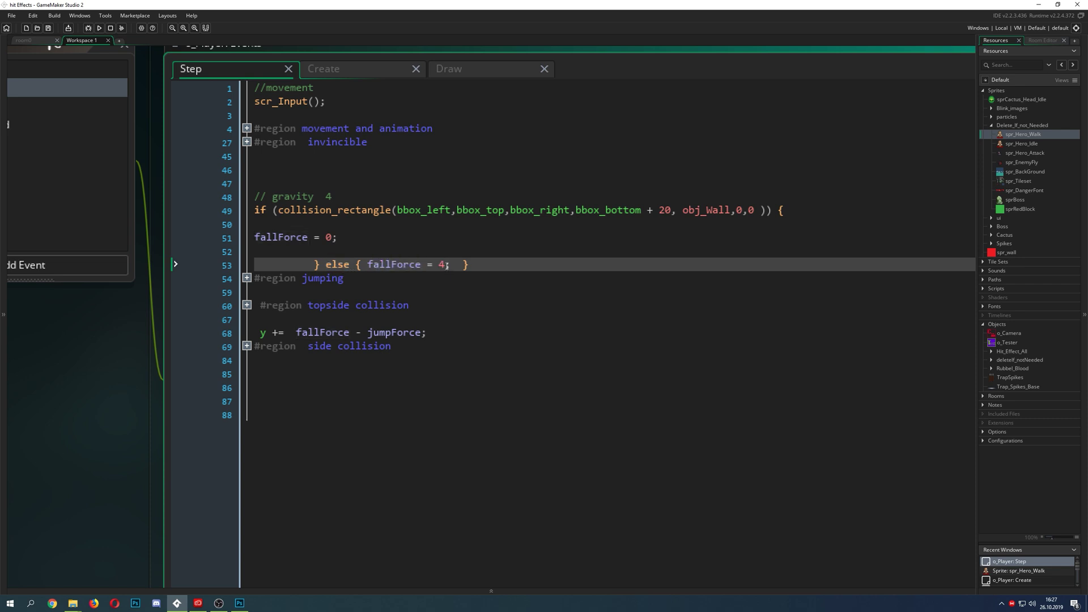
double_click(266, 333)
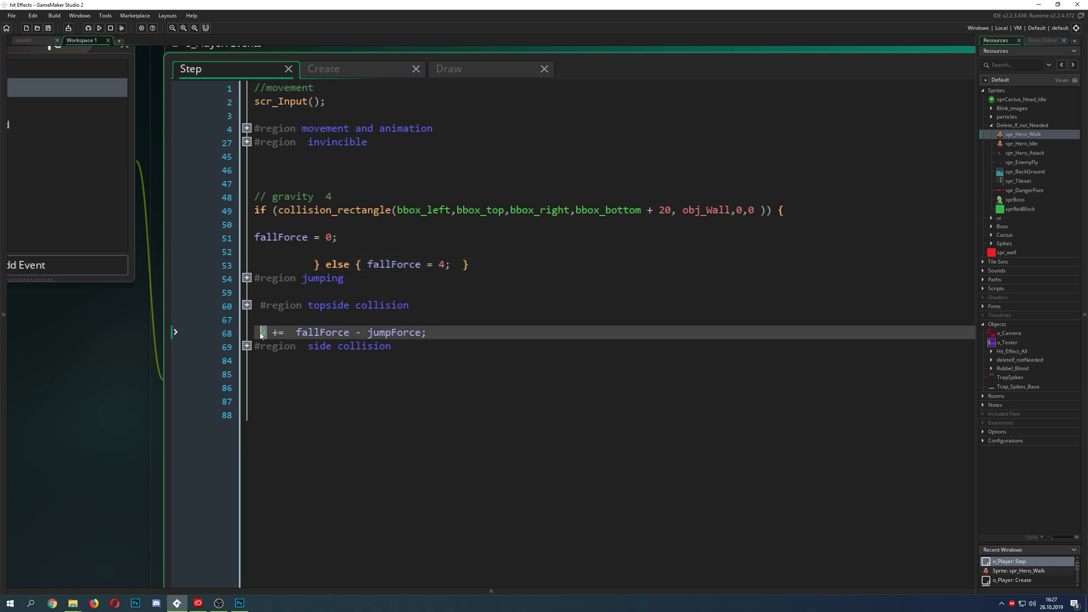
left_click(315, 333)
double_click(396, 332)
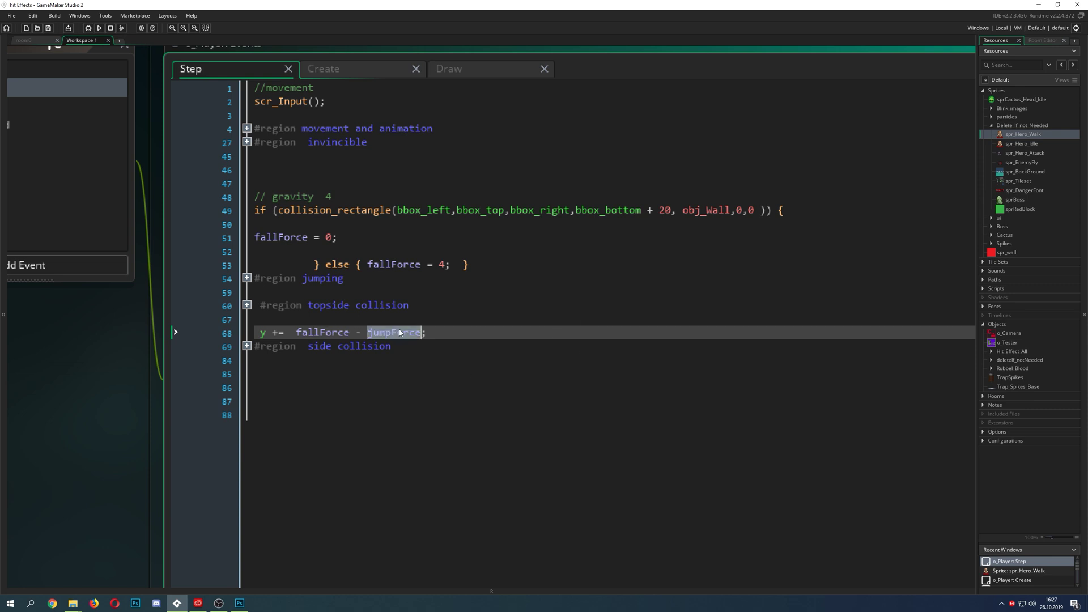
double_click(321, 333)
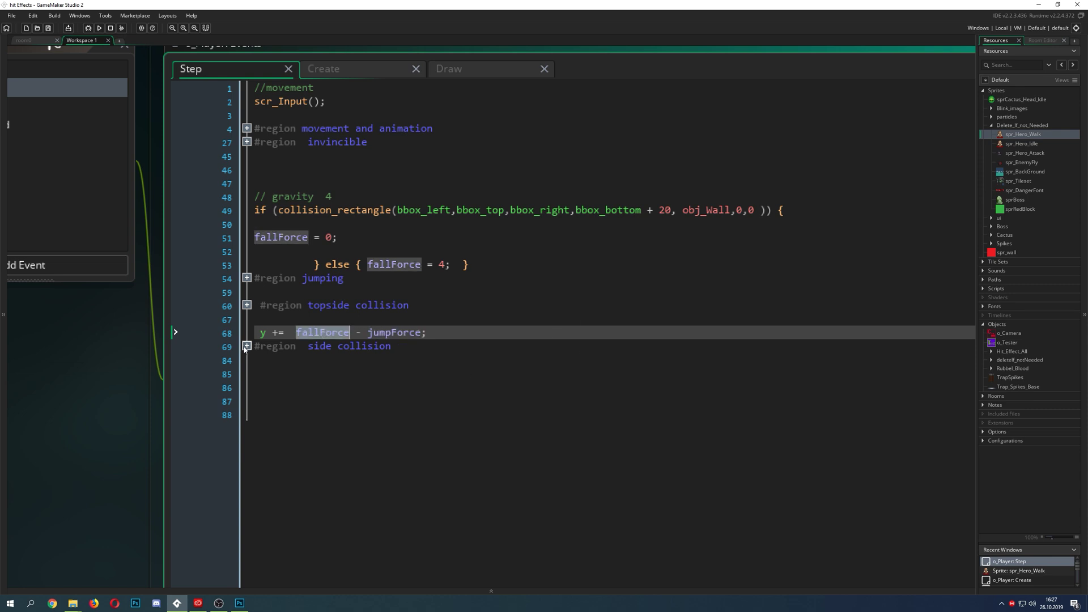
Step: Expand the topside collision region, examine its collision_rectangle arguments, and view the wall blocks in room0 before returning to the code
left_click(247, 305)
left_click(389, 333)
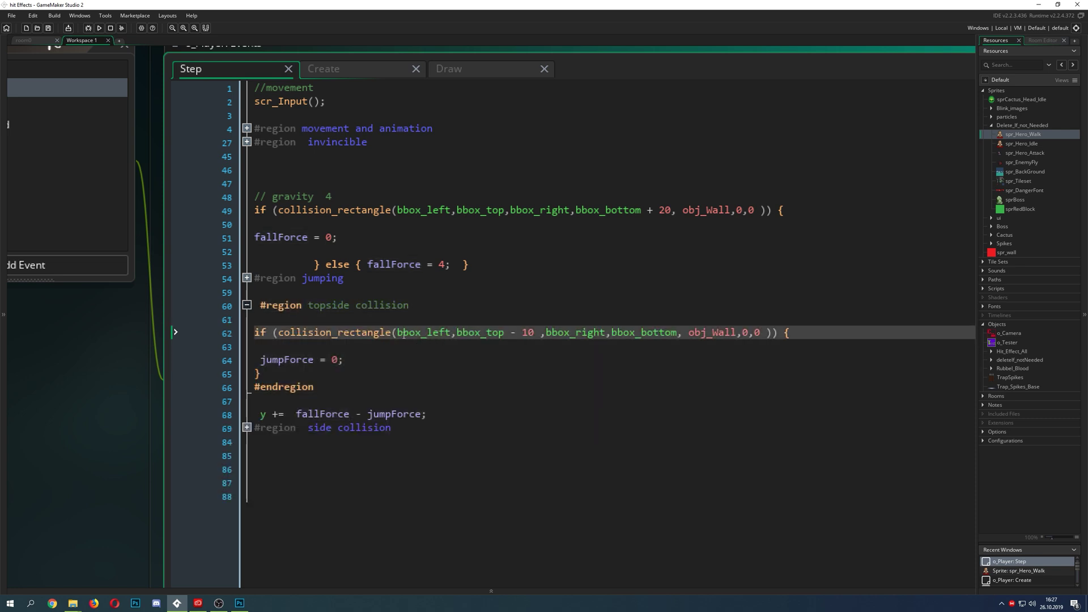
left_click_drag(256, 336, 400, 335)
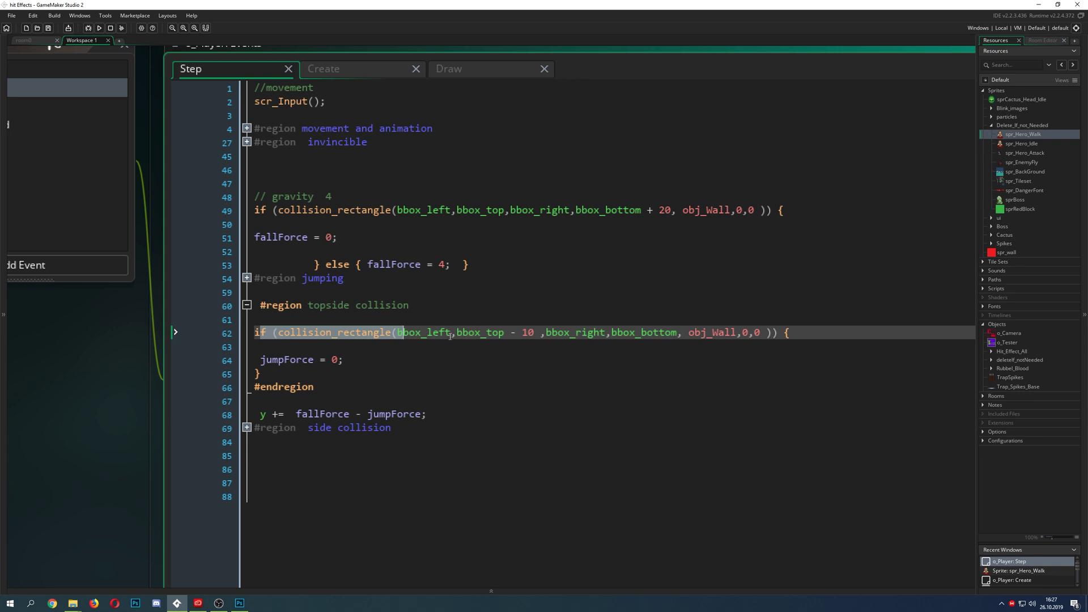
left_click(450, 337)
left_click_drag(487, 336, 466, 337)
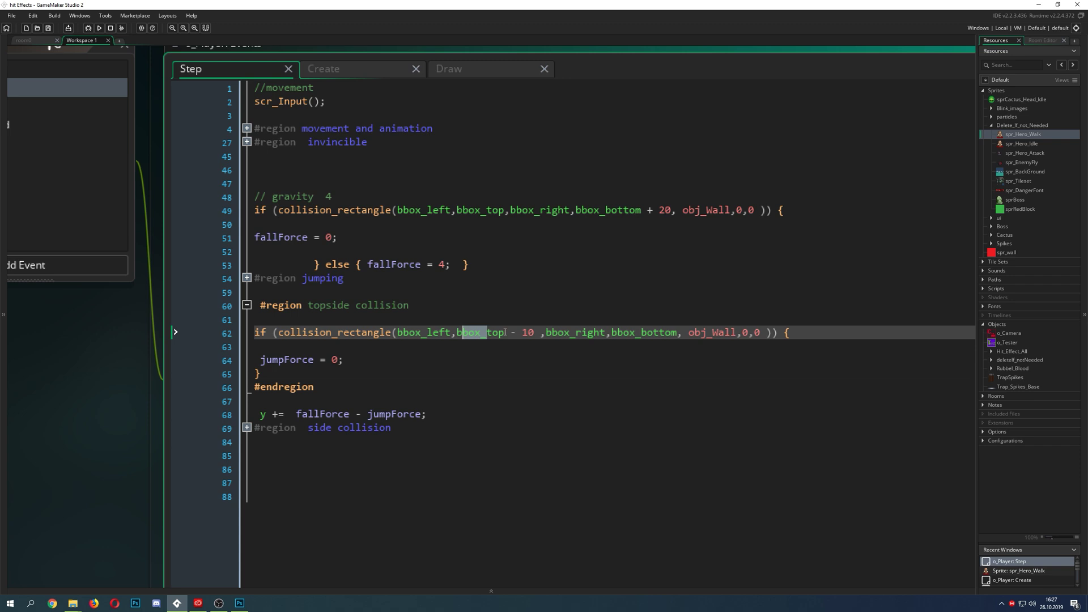
left_click_drag(505, 333, 474, 333)
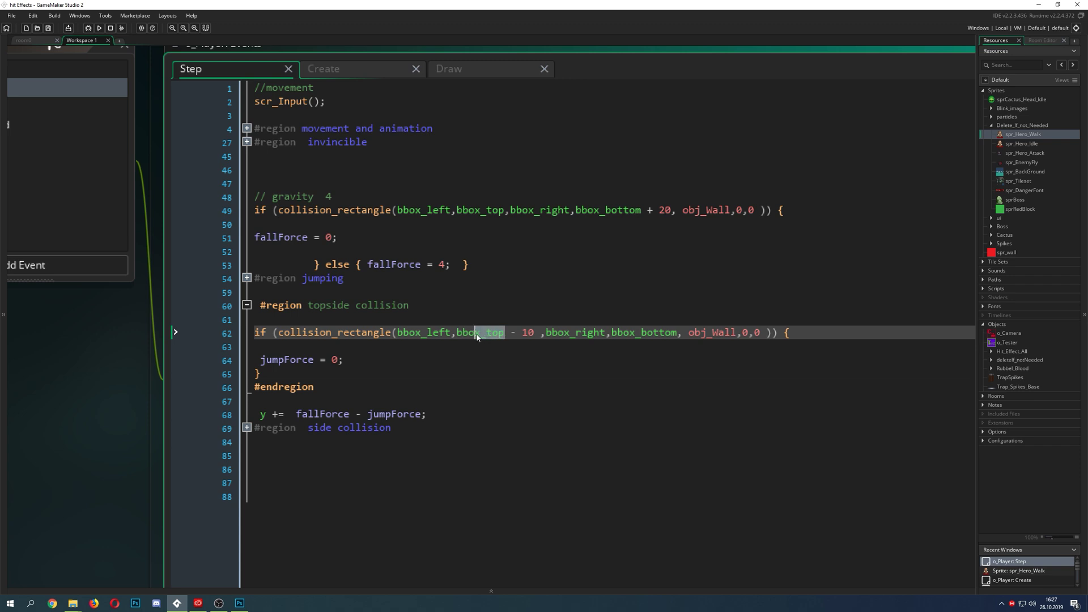
double_click(530, 333)
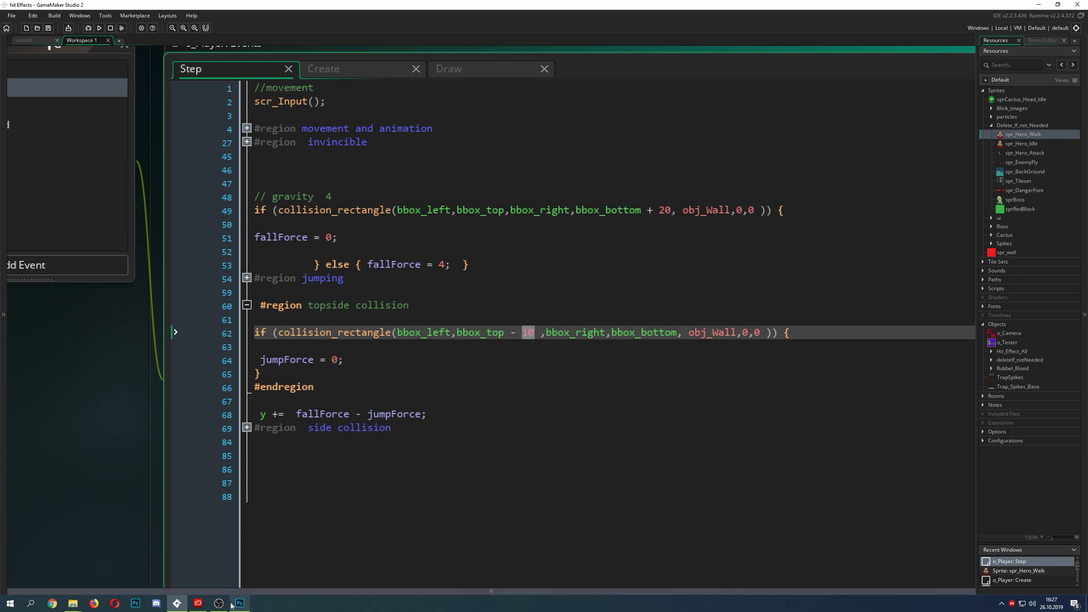
left_click(47, 43)
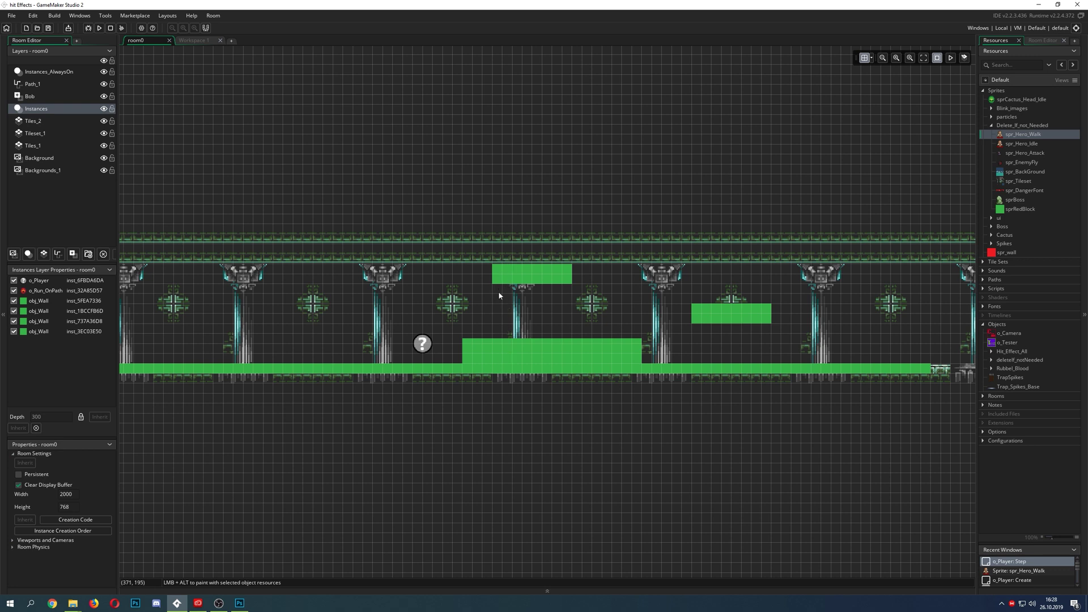
left_click(193, 41)
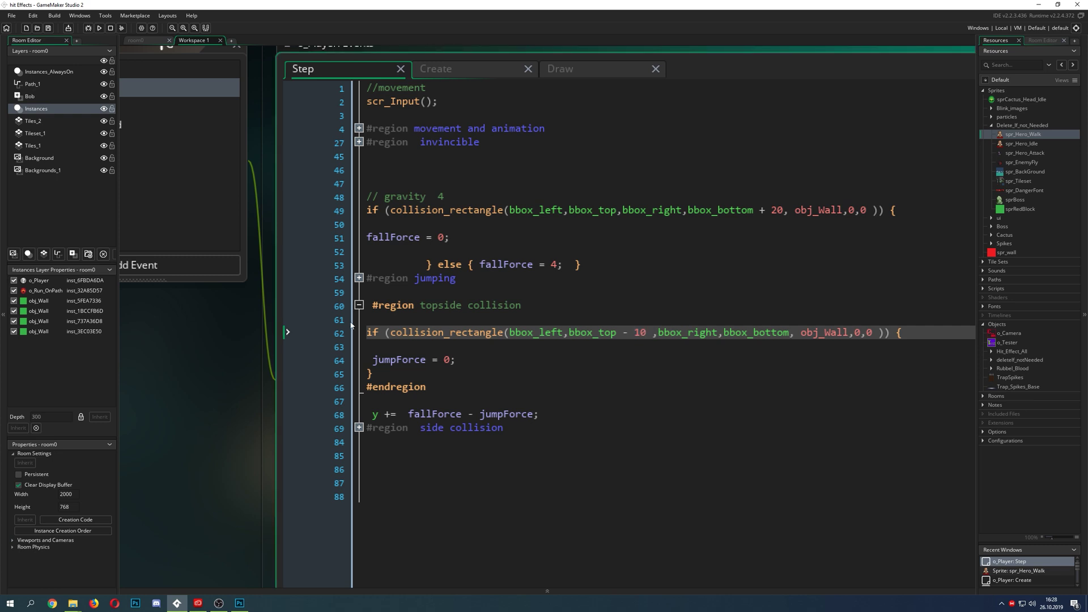
Step: Collapse the topside collision region, expand side collision, and examine its bbox_right + 5 and bbox_left -5 checks with the hSpeed conditions
left_click(359, 305)
left_click(359, 346)
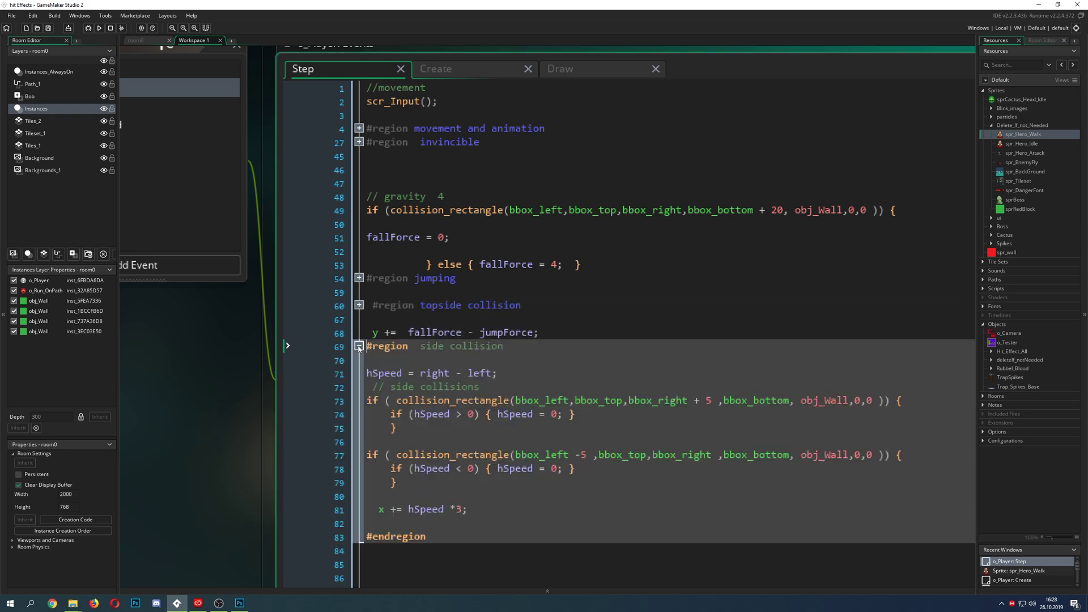
scroll(513, 356, "down", 2)
left_click_drag(432, 324, 694, 326)
double_click(677, 327)
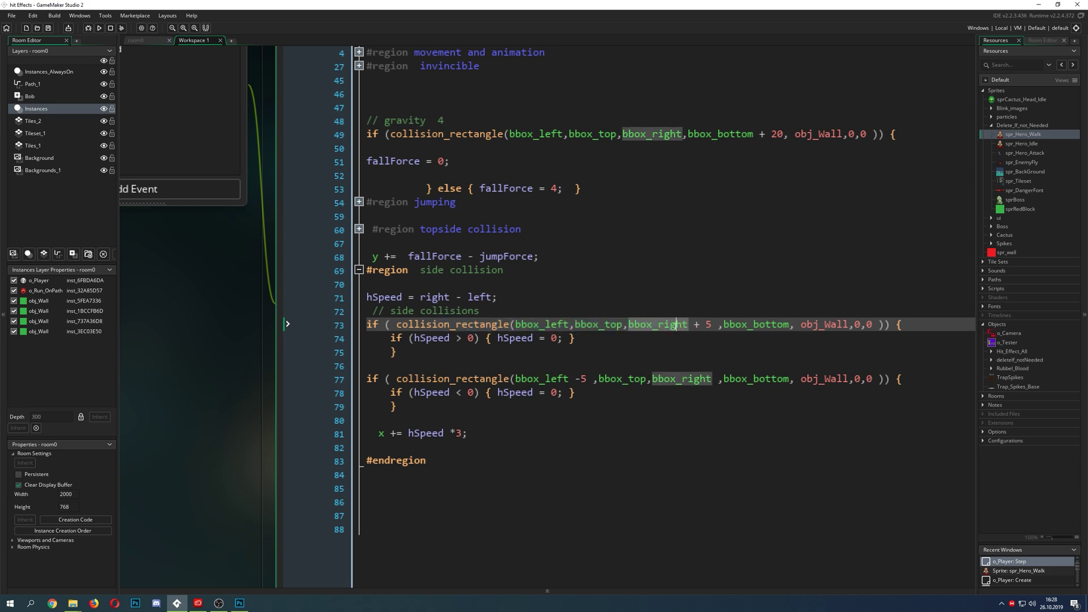
left_click(708, 325)
double_click(709, 326)
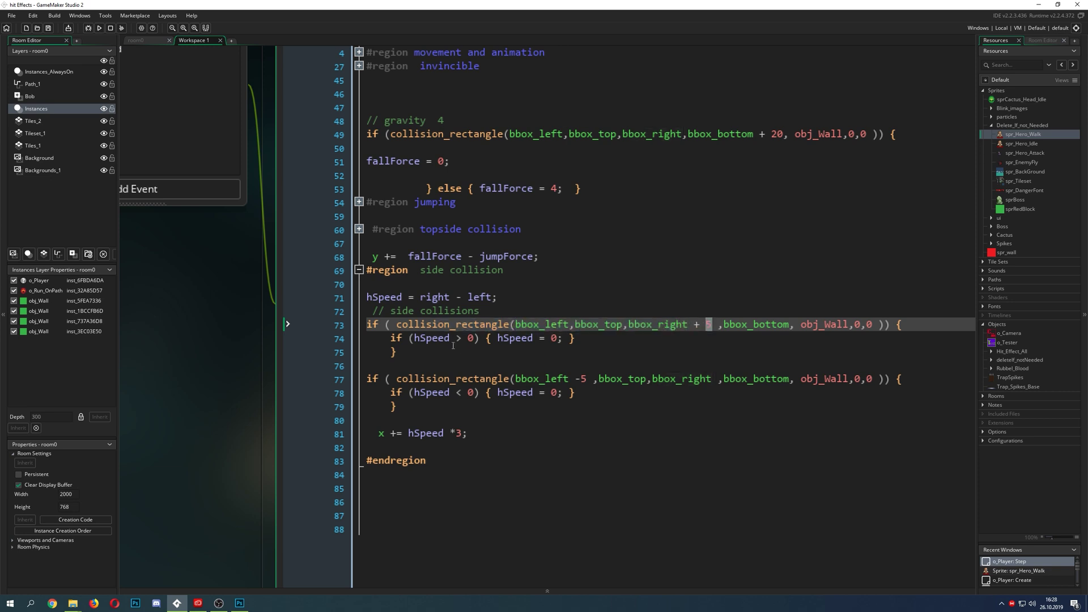
left_click(448, 325)
double_click(434, 338)
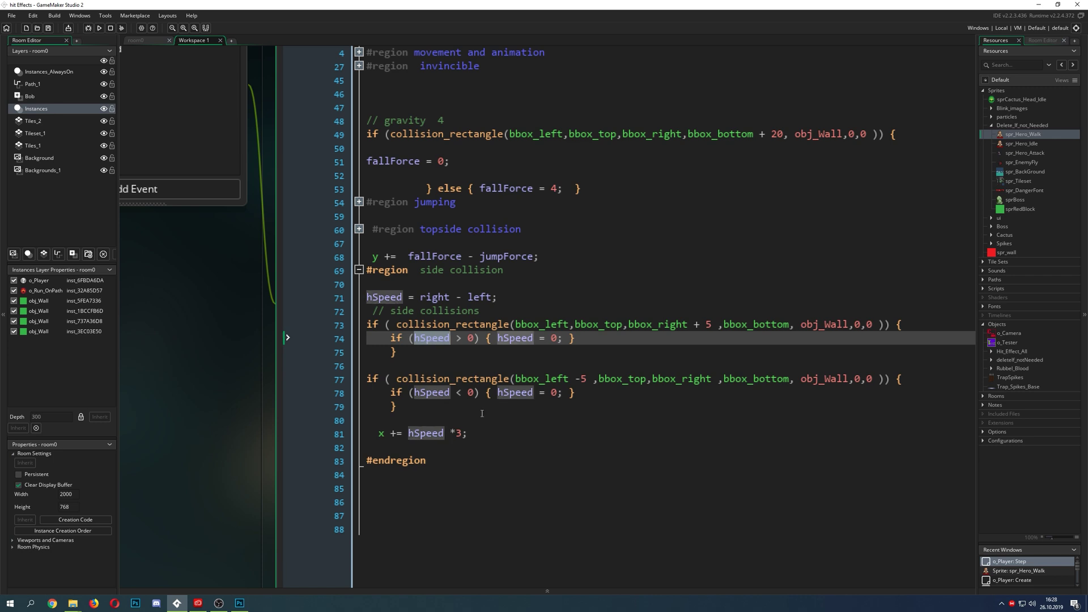
left_click_drag(588, 379, 576, 380)
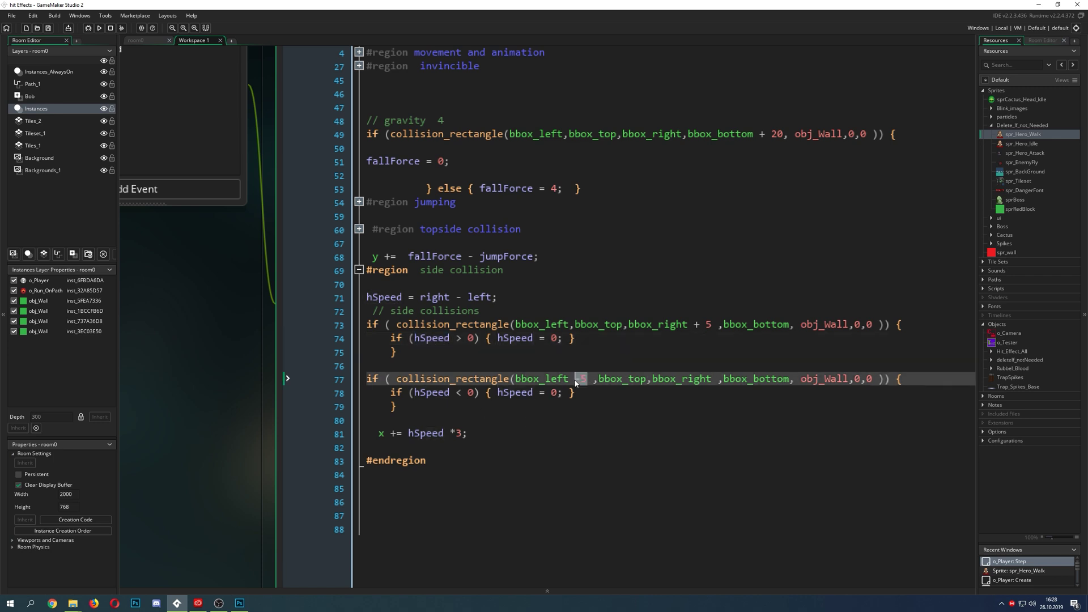
Step: Check the distance sketch in Photoshop, switch back to GameMaker Studio, and collapse the side collision region
left_click(240, 603)
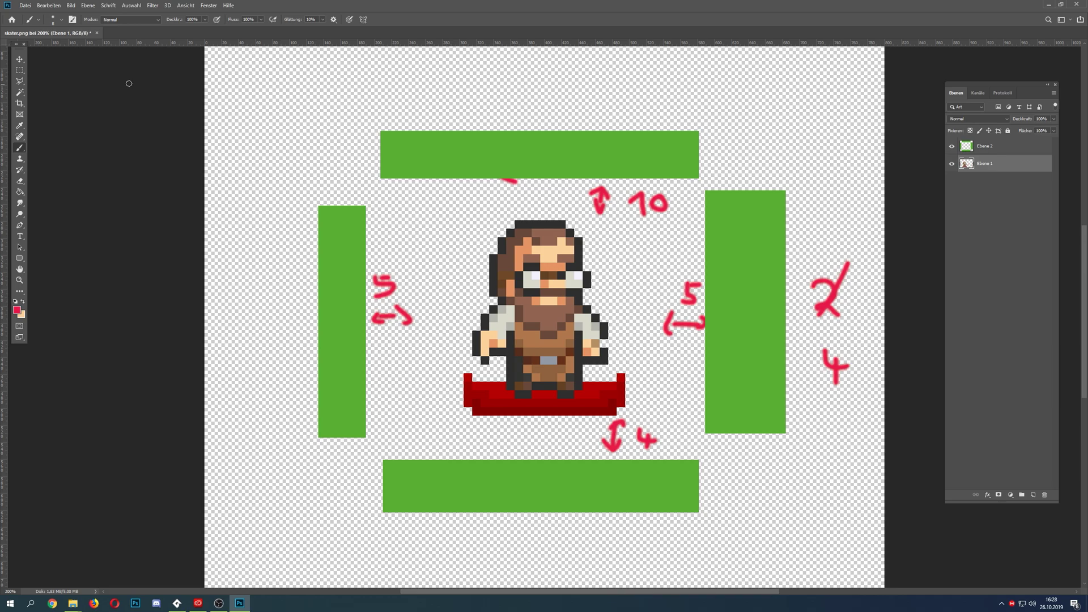
left_click(177, 603)
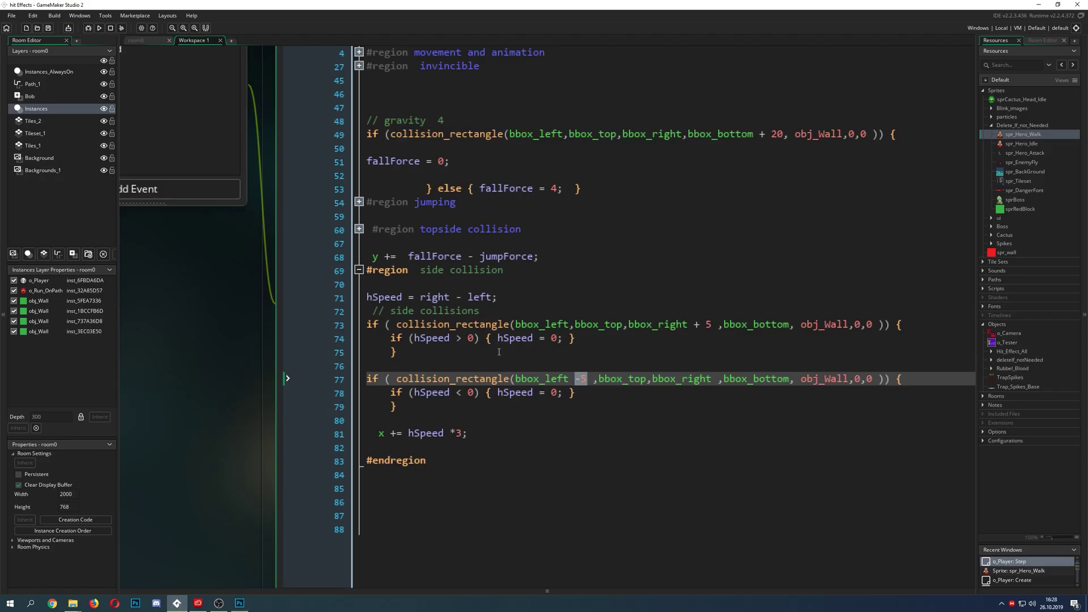
left_click(359, 270)
scroll(538, 332, "up", 3)
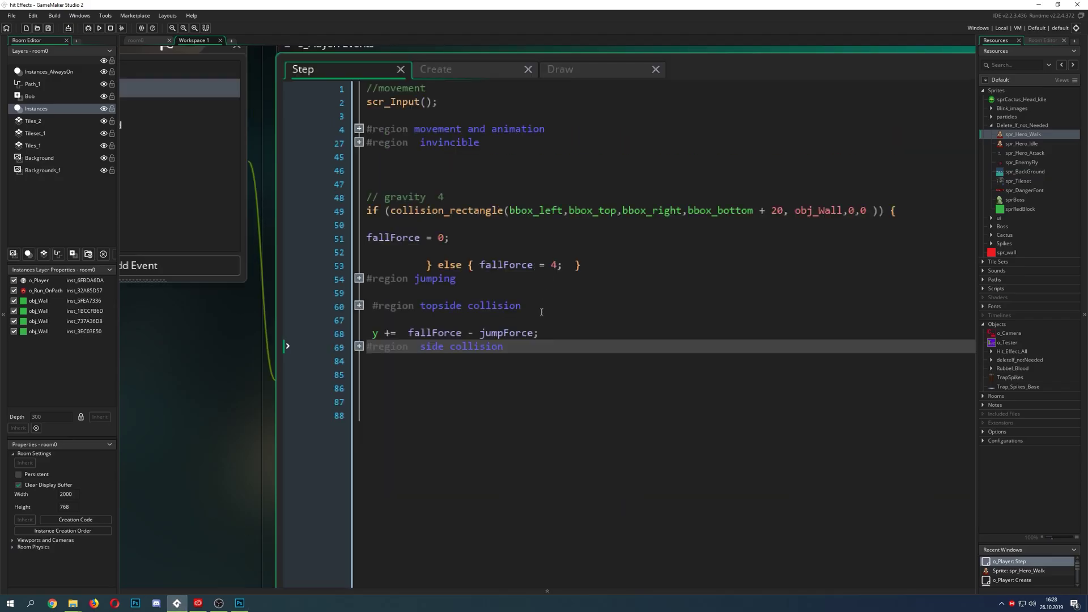
Step: Run and close the game, uncomment the draw_rectangle line in o_Player's Draw event, and save the project
left_click(548, 338)
key("F5")
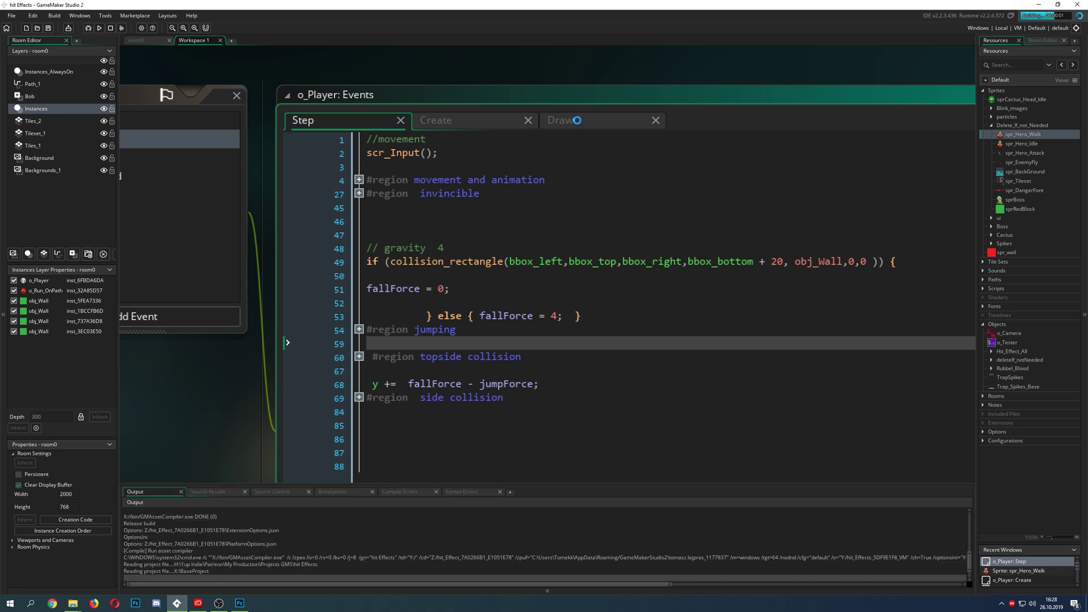
left_click(560, 120)
key("BackSpace")
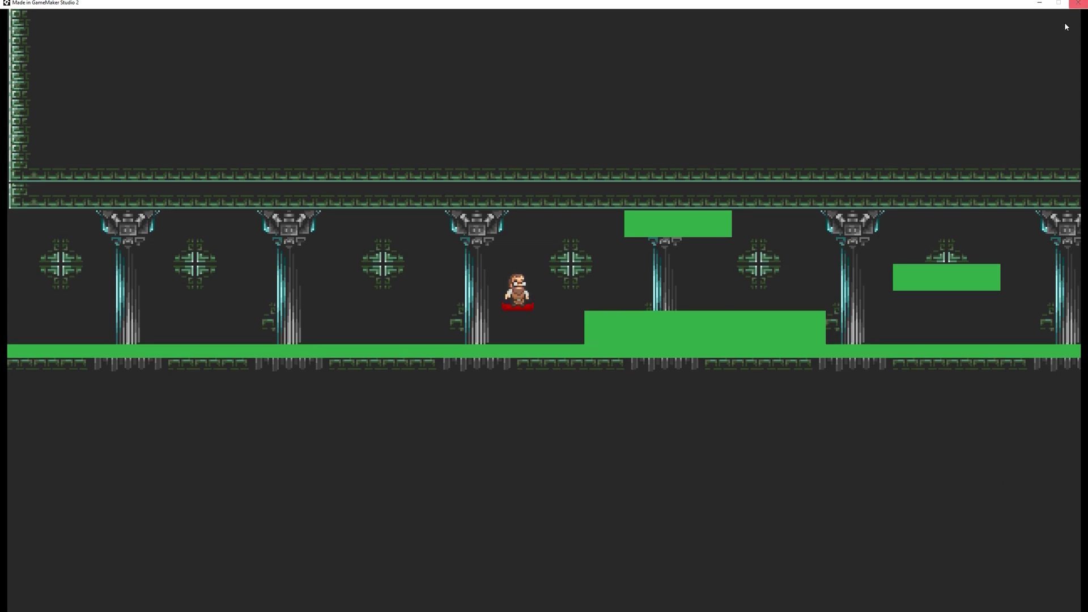
left_click(1078, 3)
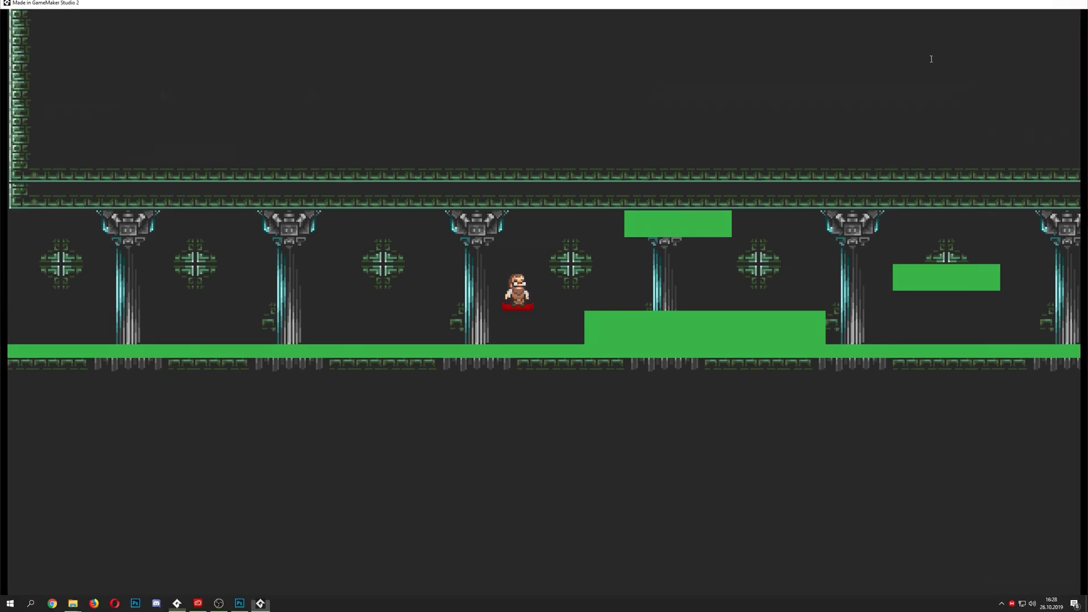
key("BackSpace")
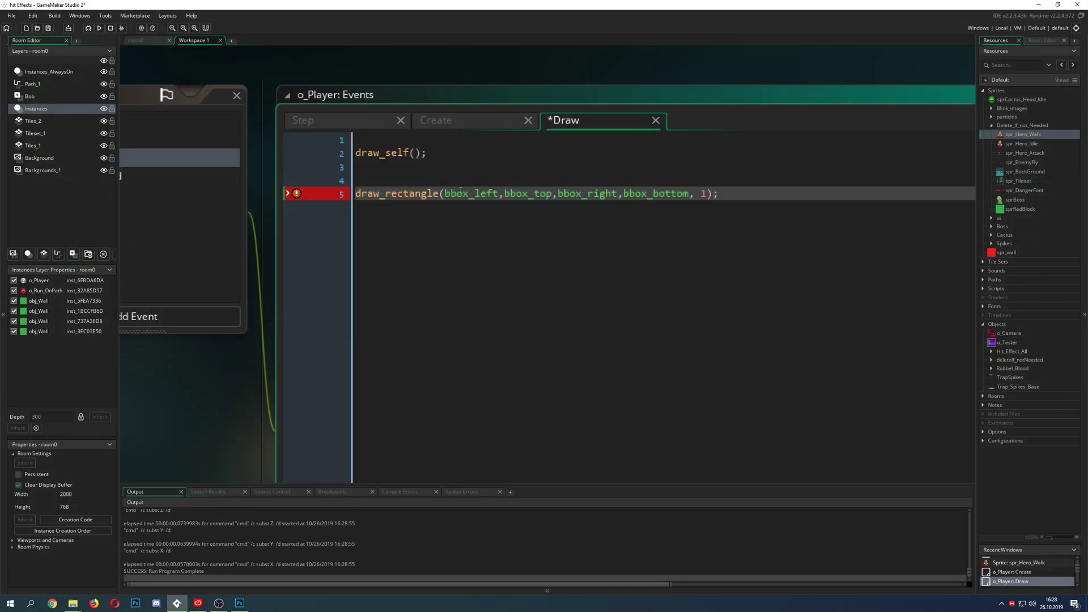
key("ctrl+s")
Step: Examine the bounding-box arguments of the draw_rectangle call and run the game from room0
double_click(412, 194)
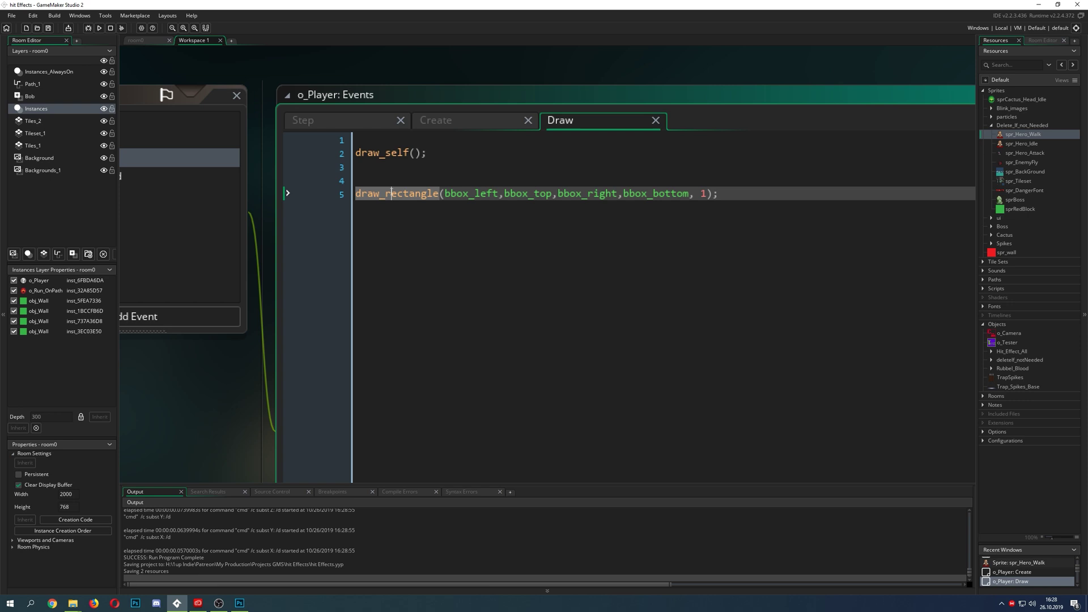
left_click_drag(452, 195, 688, 196)
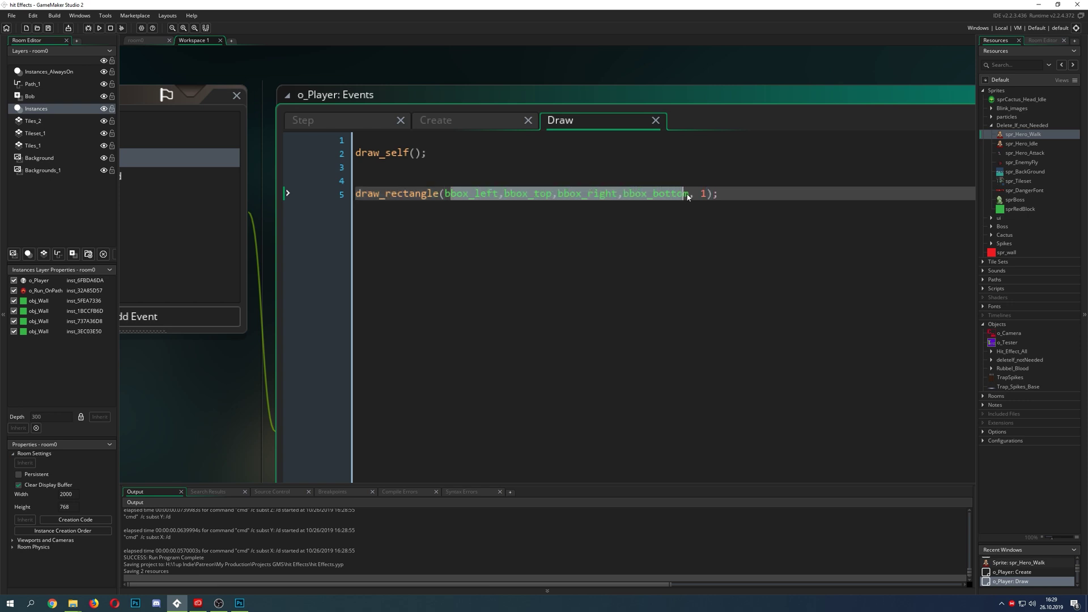
left_click(152, 41)
key("F5")
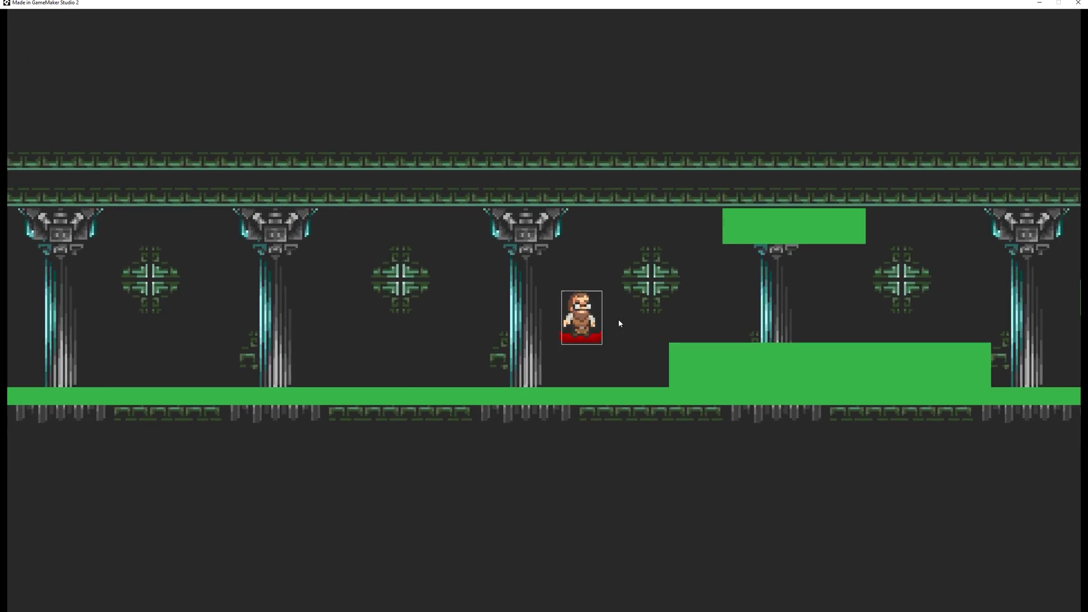
Step: Walk the player back and forth against the side of the large green block to test the side collision
key("Right")
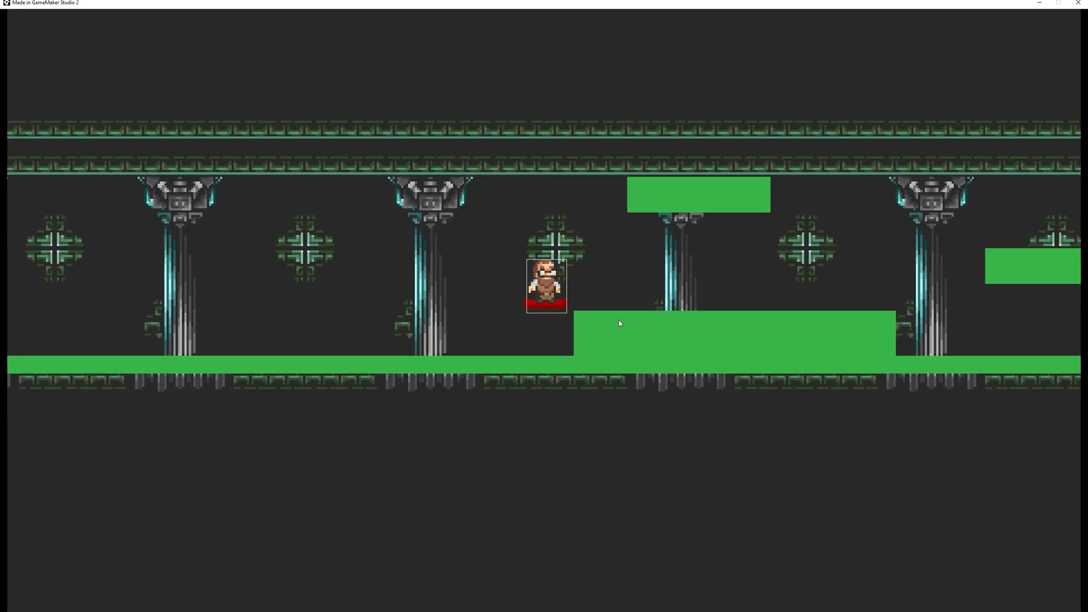
key("Left")
key("Right")
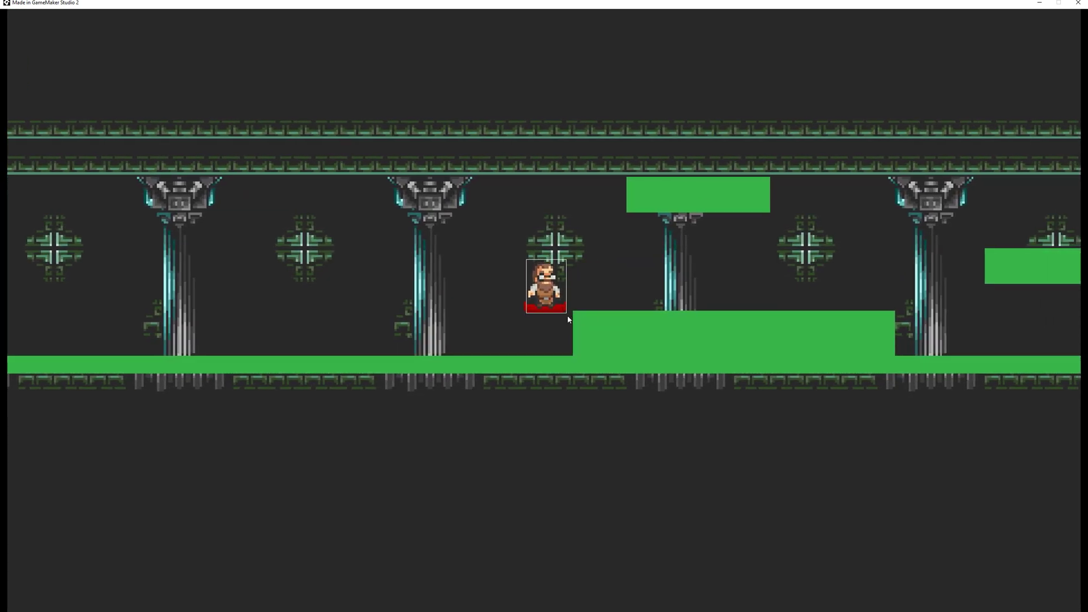
key("Left")
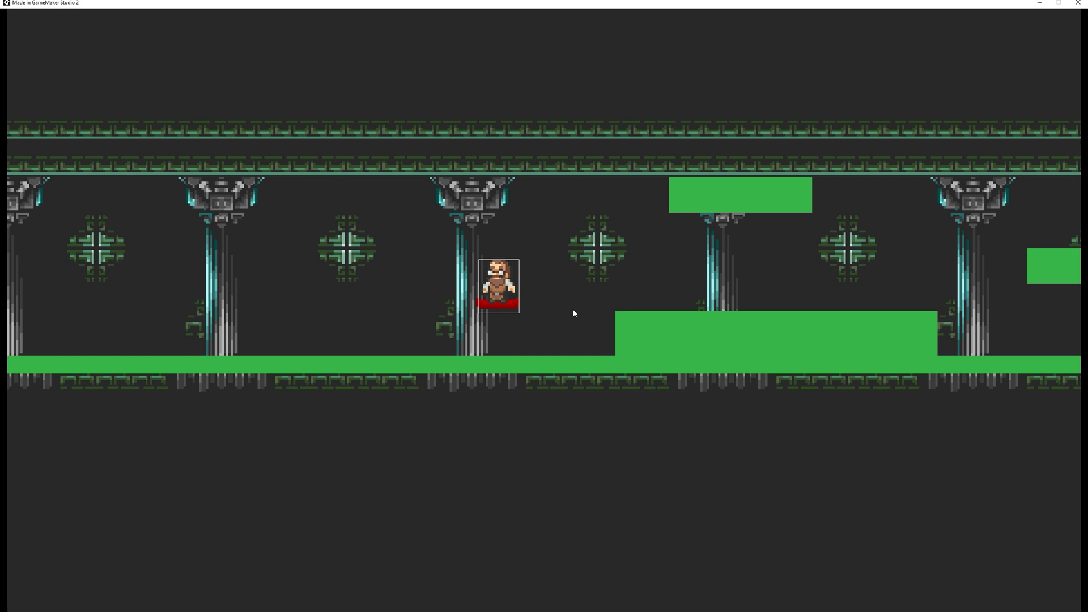
key("Right")
Step: Jump the player over the large block and around the floating green blocks in both directions to test gravity and topside collision
key("space")
key("Right")
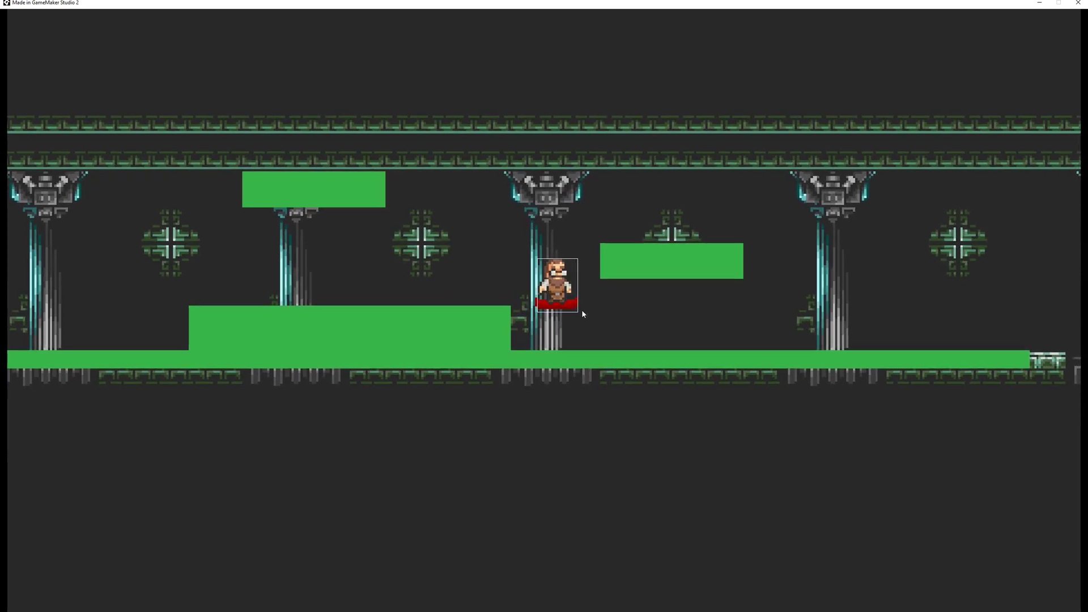
key("space")
key("Right")
key("space")
key("Left")
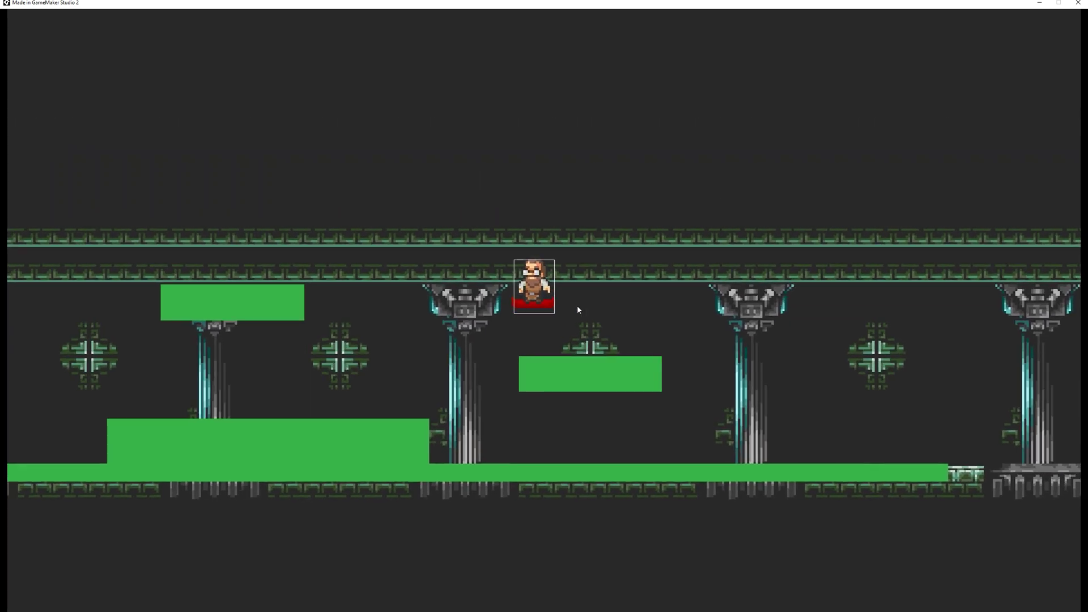
key("space")
key("Left")
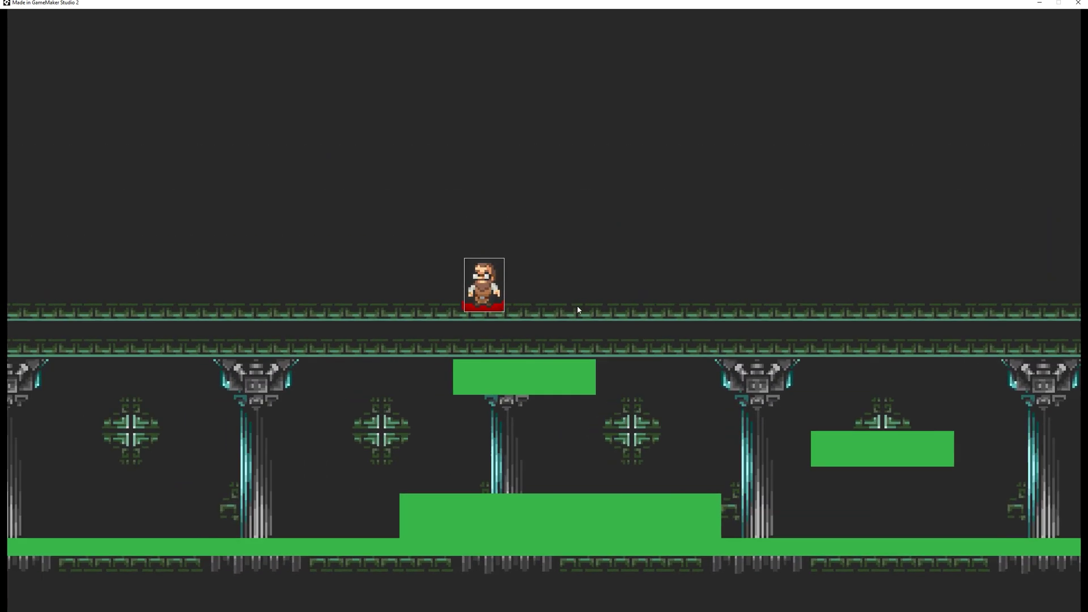
key("Right")
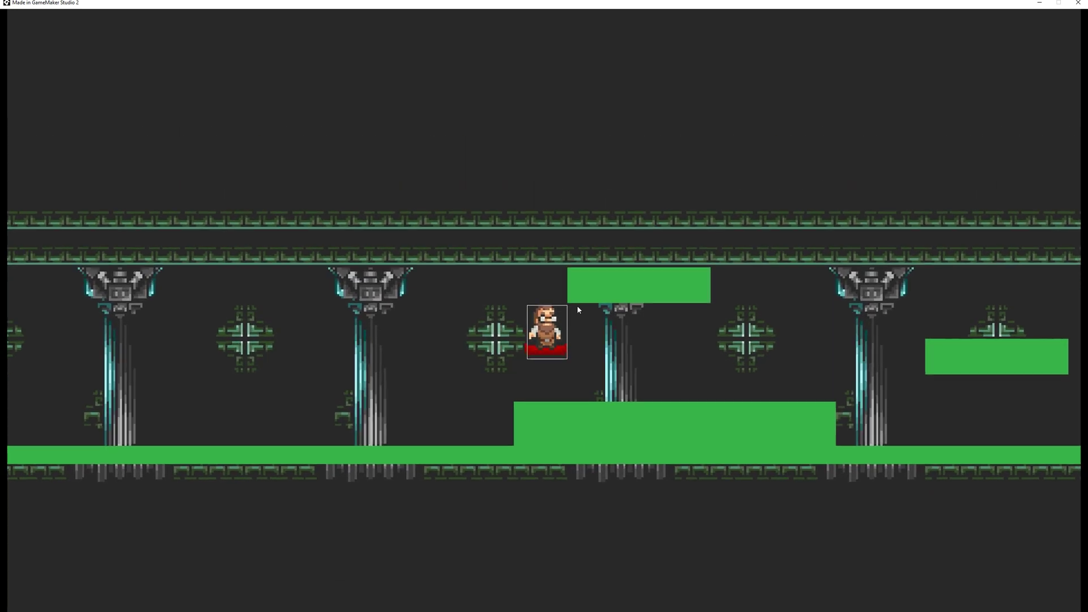
Step: Jump the player against the side of the upper floating green block and return to the floor before the large block
key("space")
key("Right")
key("Left")
key("space")
key("Left")
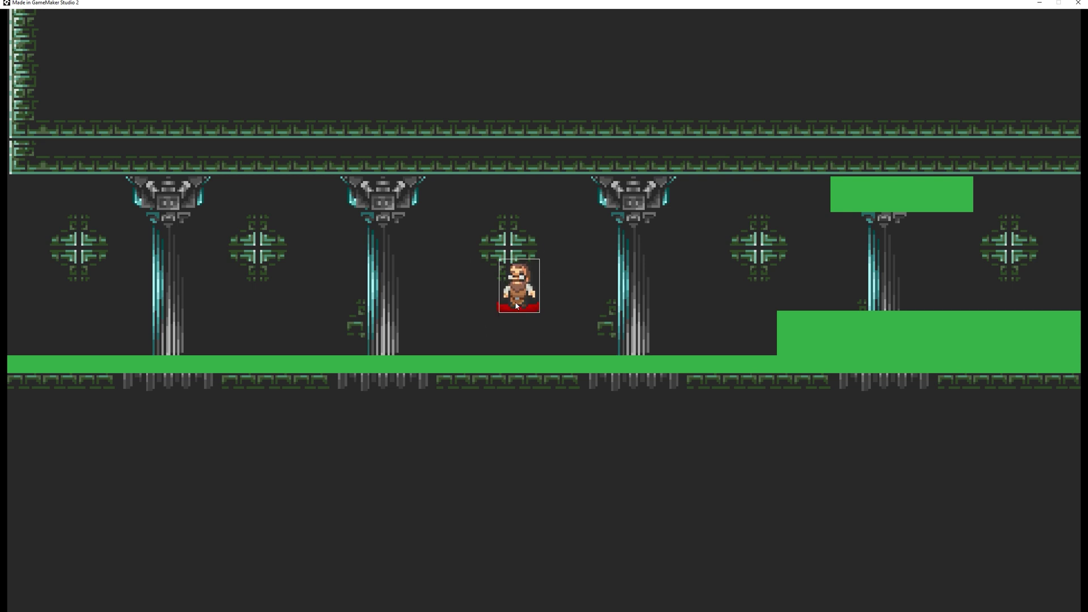
Step: Run the player back towards the large block and jump repeatedly into the upper floating block's near side to test side collision
key("Right")
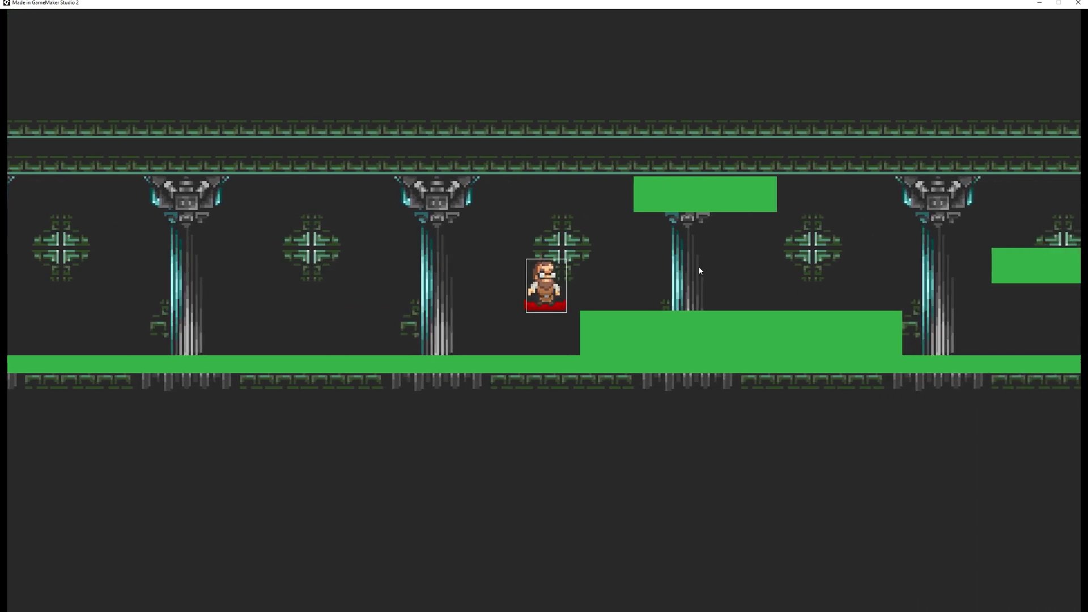
key("space")
key("Right")
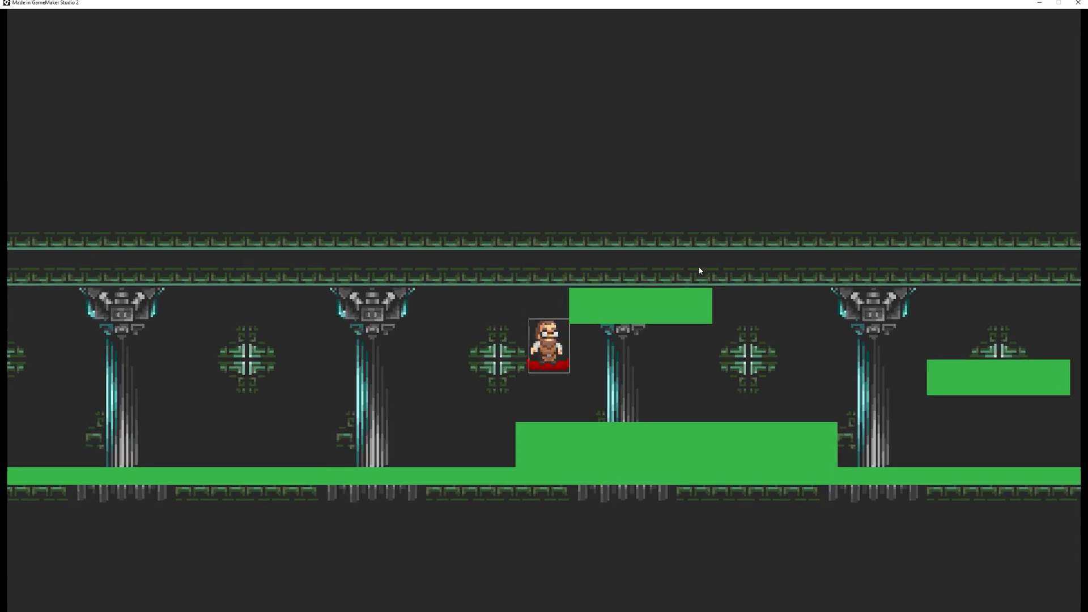
key("space")
key("Right")
key("space")
key("Left")
key("space")
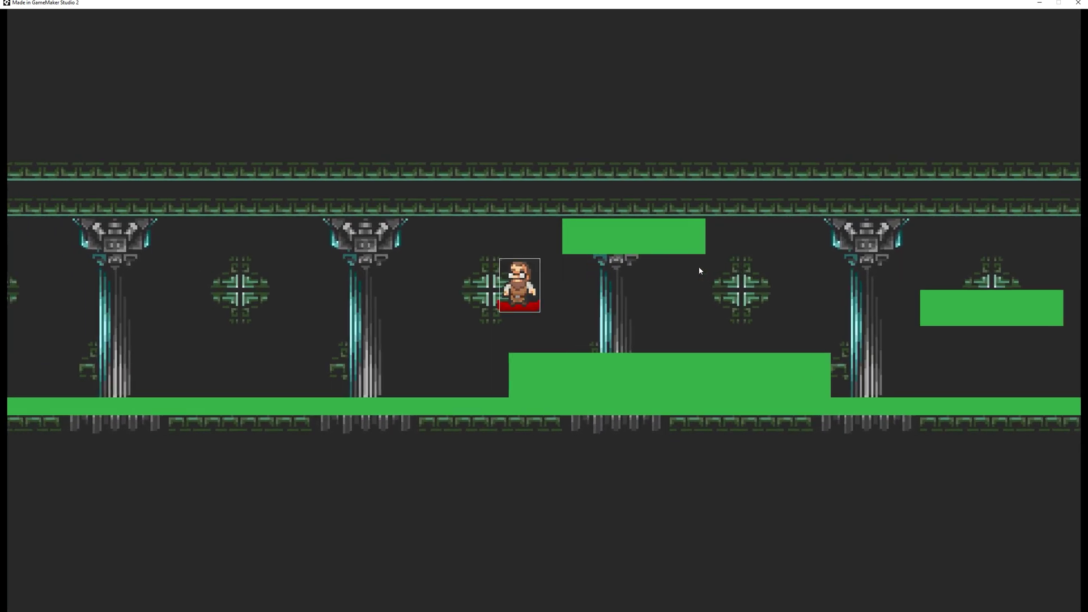
Step: Jump the player over the upper floating block to its far side and turn back towards it to test collision from there
key("space")
key("Right")
key("Left")
key("Right")
key("space")
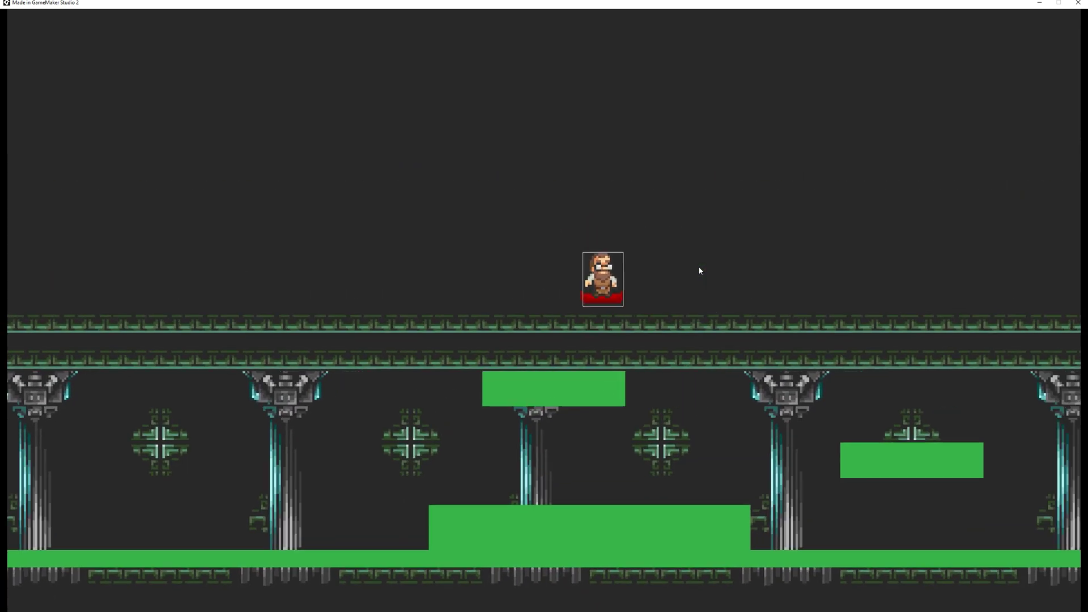
key("Right")
key("space")
key("Right")
key("Left")
key("space")
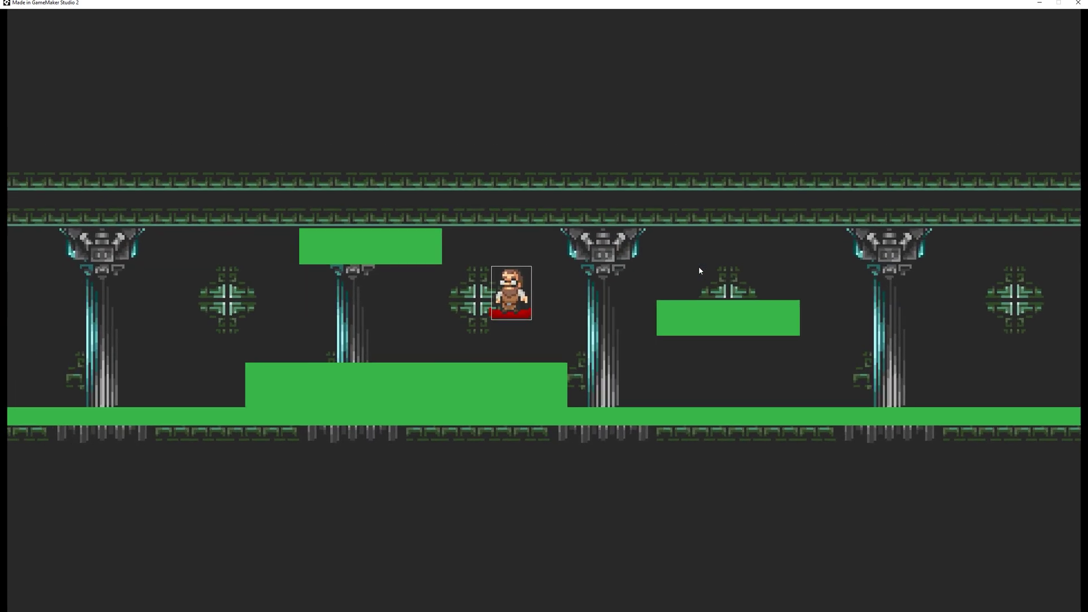
Step: Jump the player back over the upper floating block to the starting side of the large block
key("Right")
key("space")
key("Left")
key("space")
Step: Jump the player across both floating blocks and run towards the far end of the green floor to test topside collision
key("space")
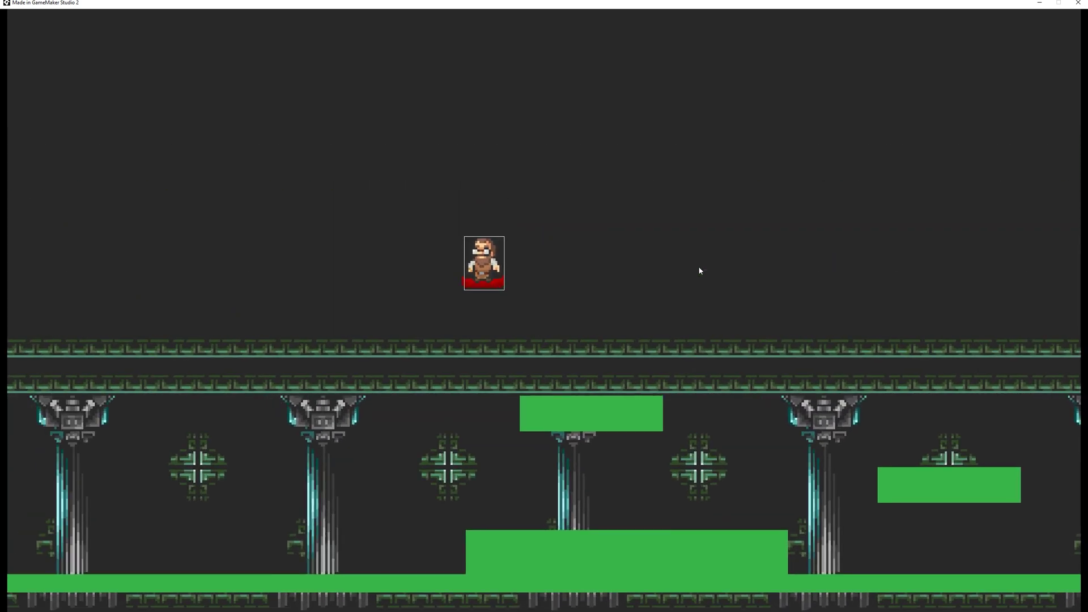
key("Right")
key("space")
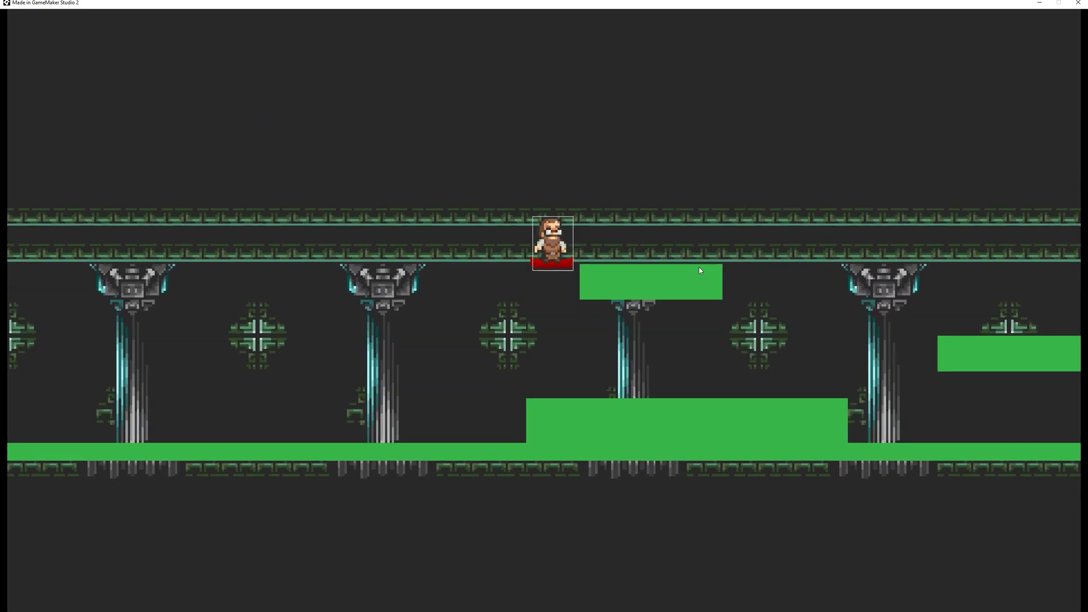
key("Right")
key("space")
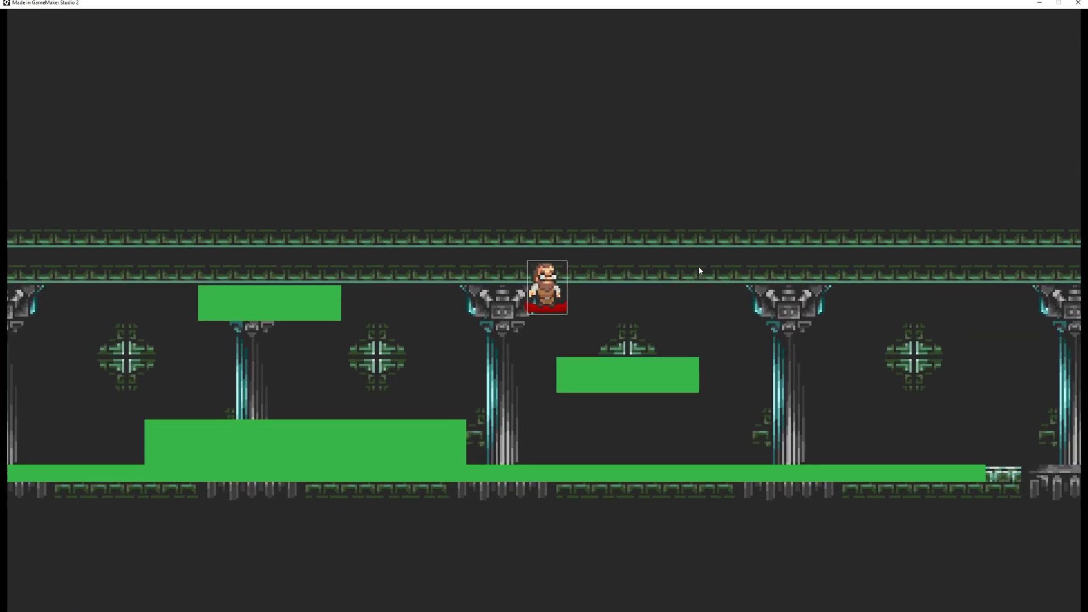
key("Right")
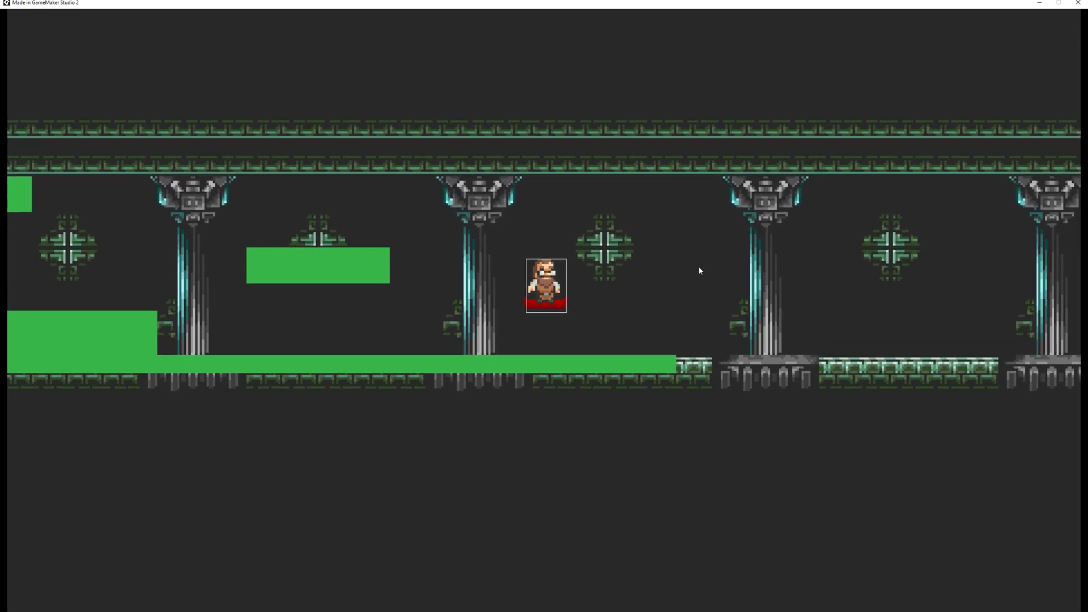